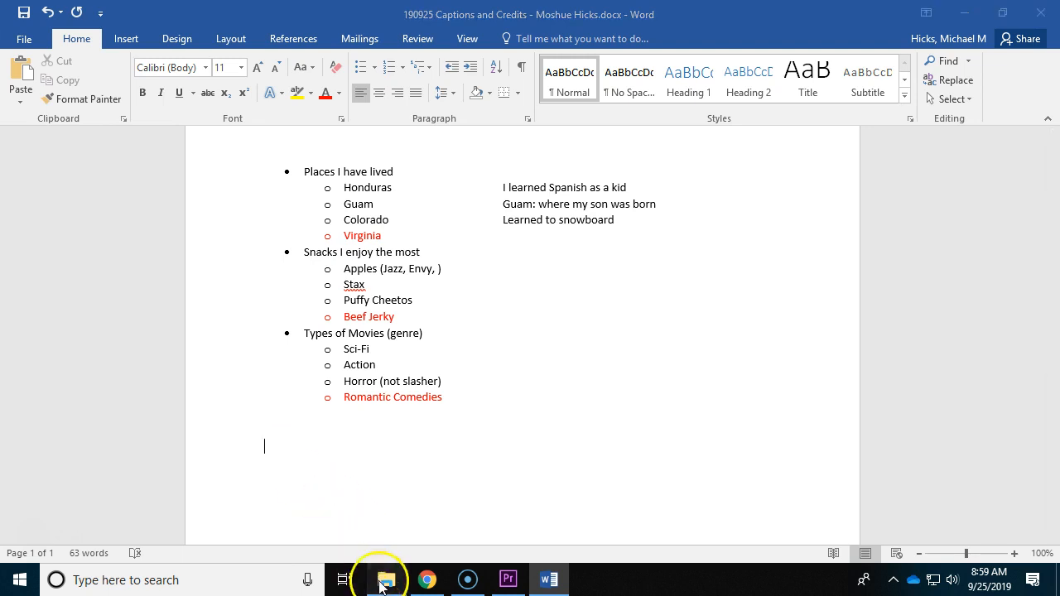
# - In File Explorer, open the Final Images folder inside "190916 All About Me - The Video Project Folder"
pyautogui.moveTo(386, 580)
pyautogui.click(367, 526)
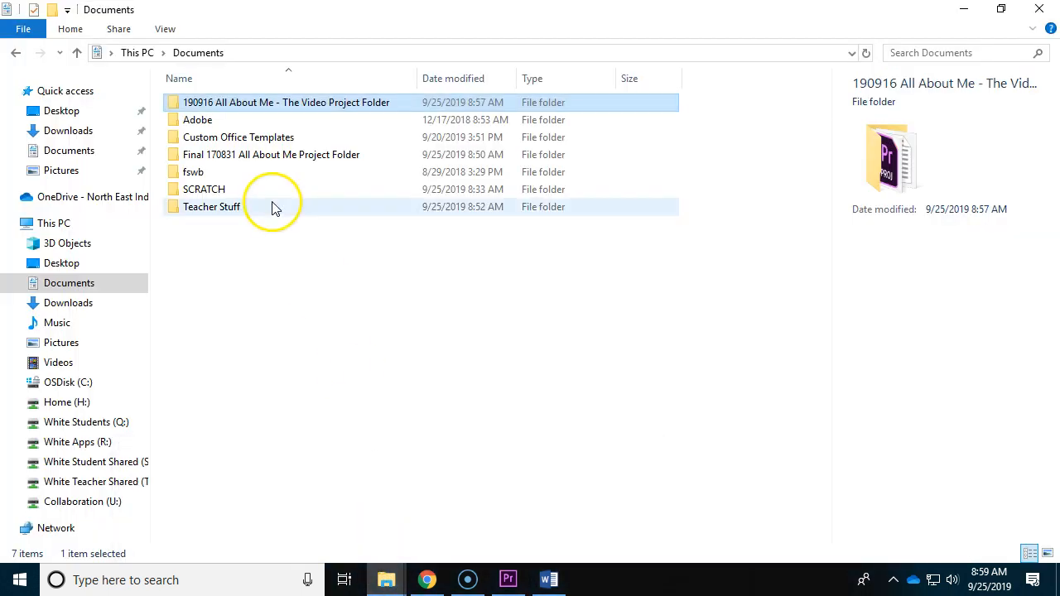
pyautogui.doubleClick(289, 105)
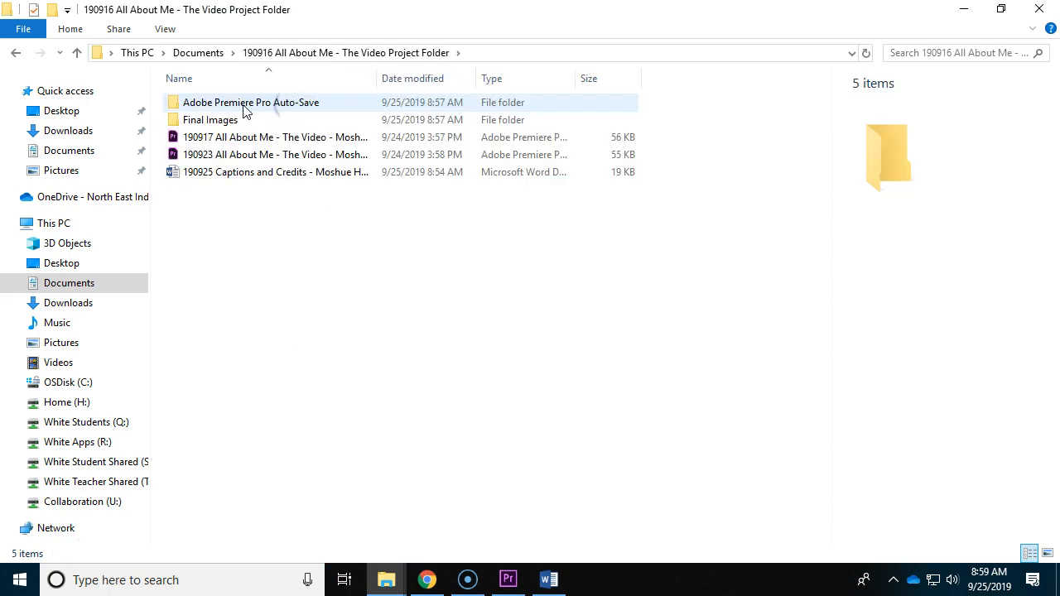
pyautogui.doubleClick(208, 122)
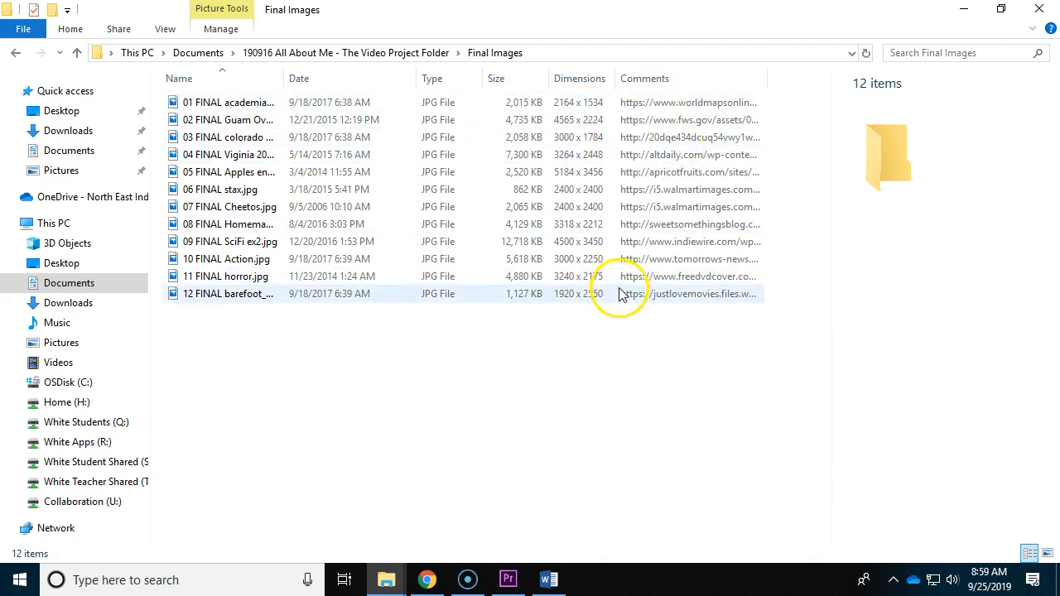
# - Copy the source URL from the comments of the 01 FINAL academia_honduras image without changing its properties
pyautogui.click(249, 102)
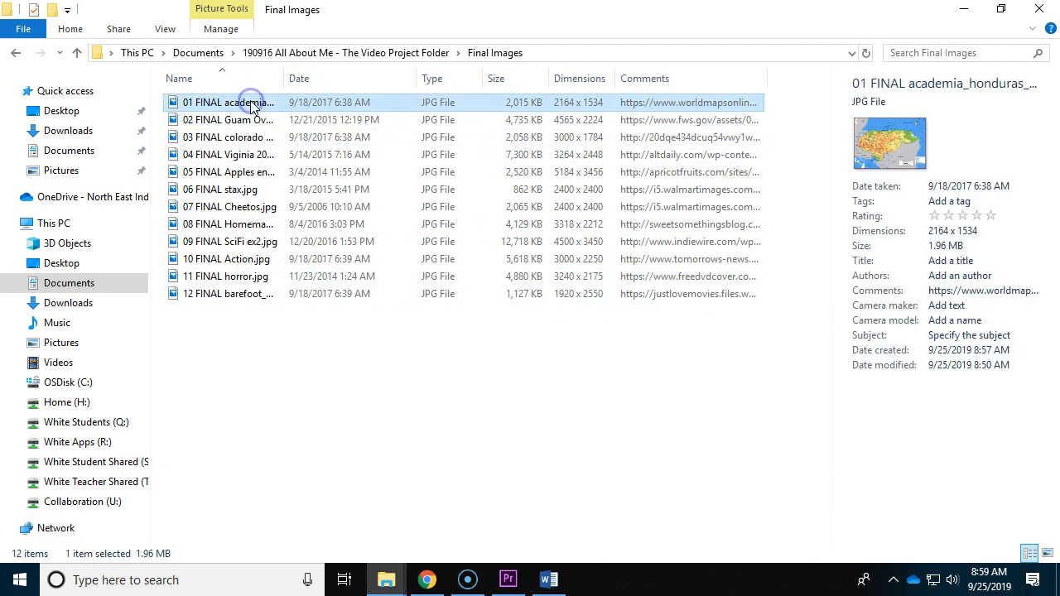
pyautogui.click(944, 294)
pyautogui.hotkey('ctrl', 'c')
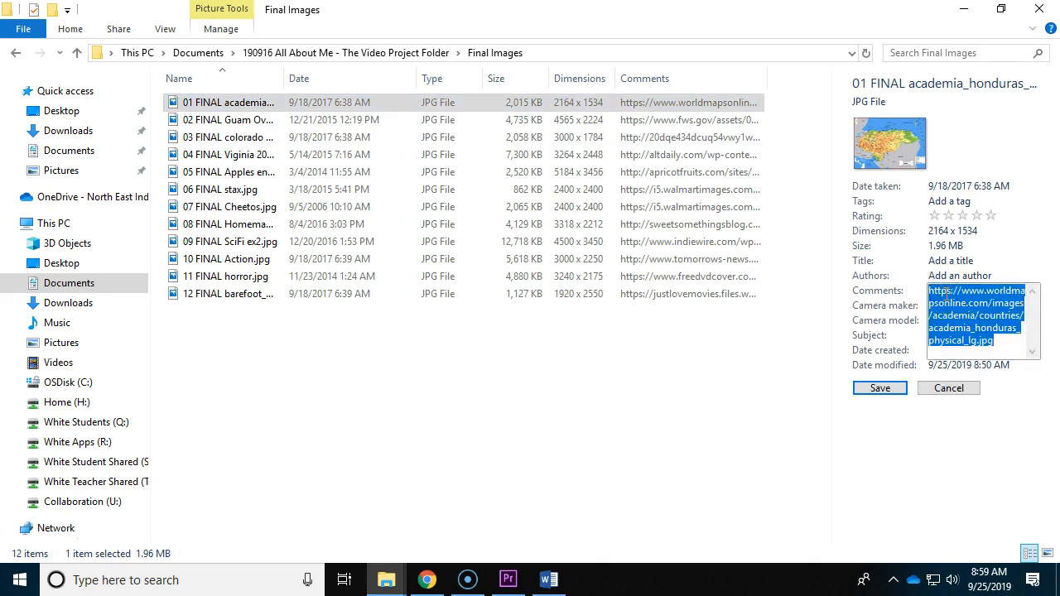
pyautogui.click(949, 388)
pyautogui.click(526, 454)
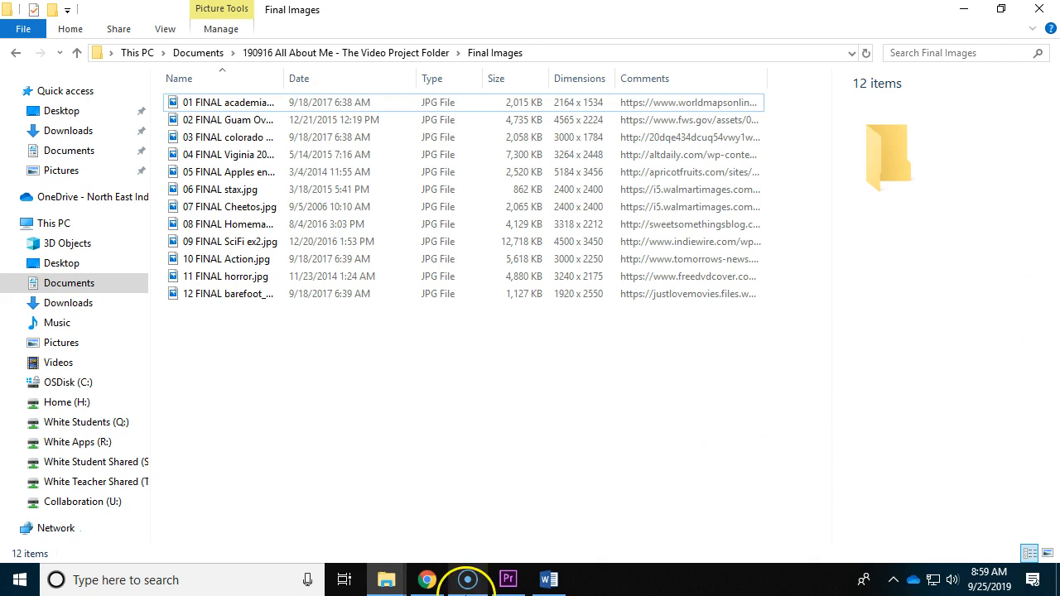
# - Switch to the Captions and Credits Word document and paste the Honduras image URL below the lists, followed by a new line
pyautogui.click(550, 580)
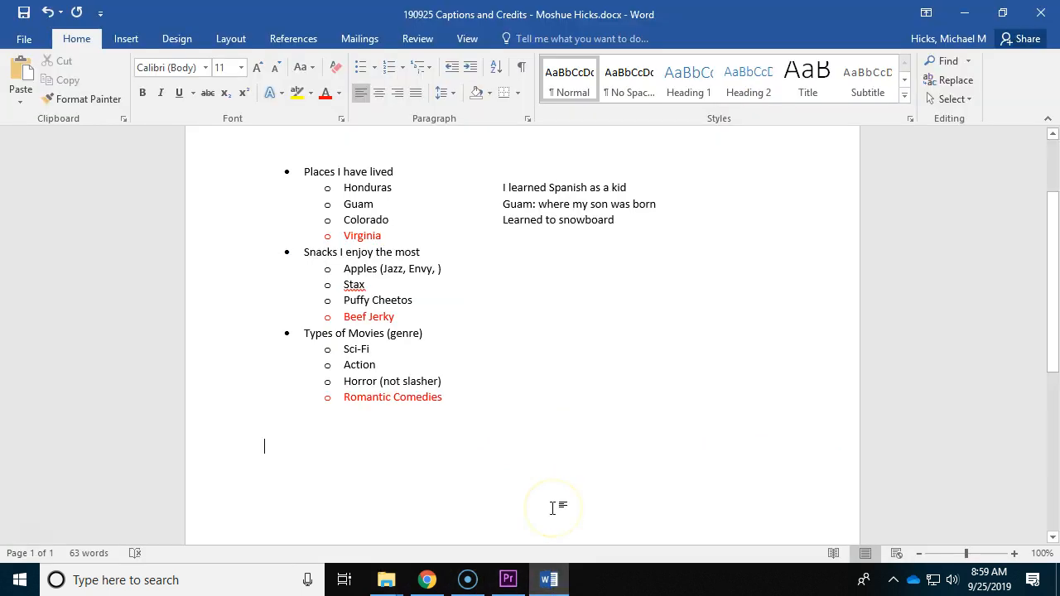
pyautogui.hotkey('ctrl', 'v')
pyautogui.press('Return')
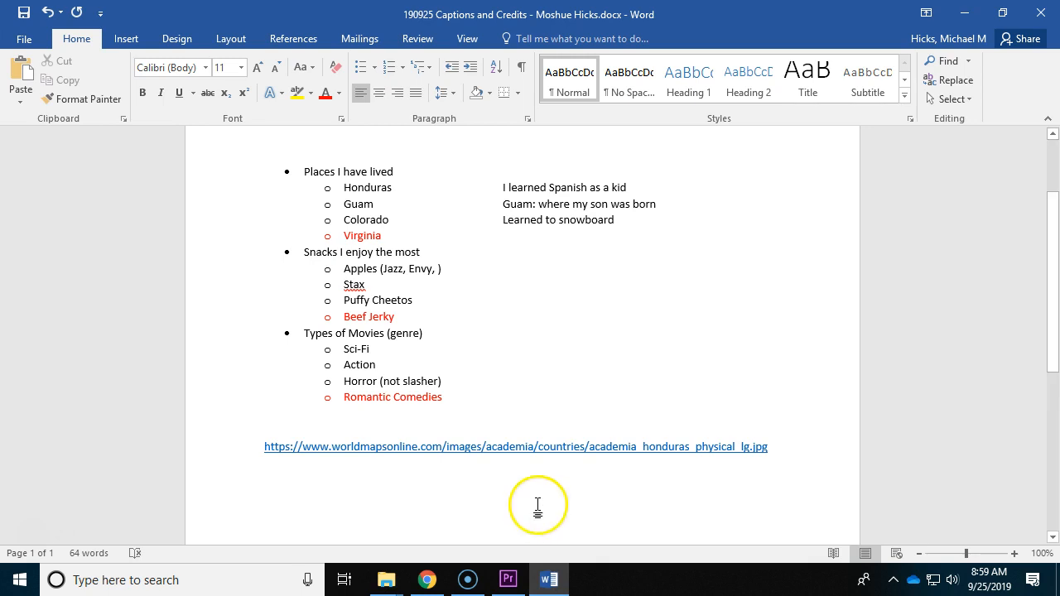
# - Follow the pasted Honduras map link to check it in the browser, then close the browser and return to the line below the link
pyautogui.click(562, 448)
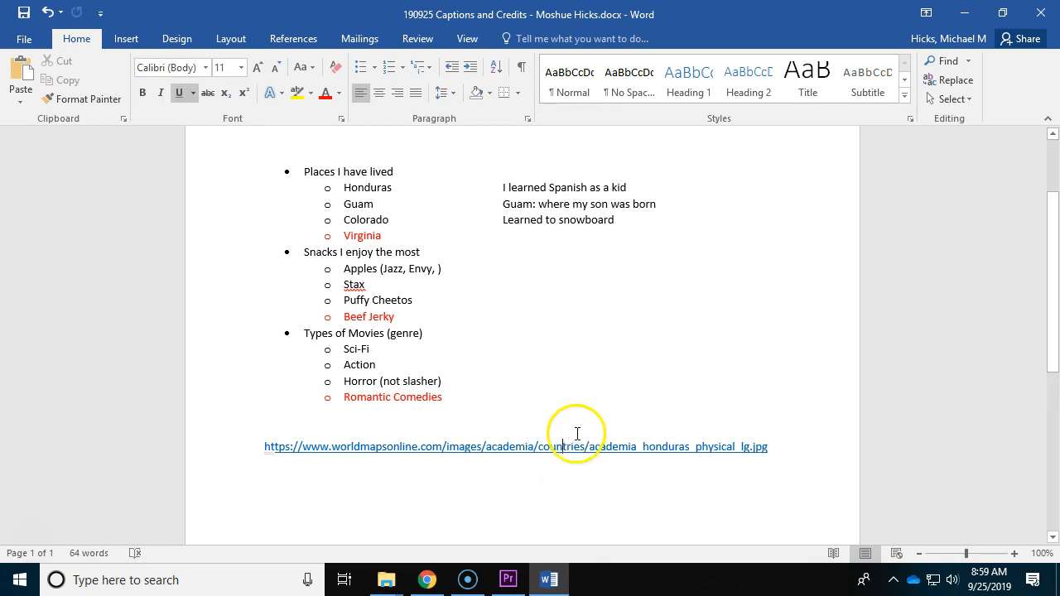
pyautogui.keyDown('ctrl'); pyautogui.click(597, 452); pyautogui.keyUp('ctrl')
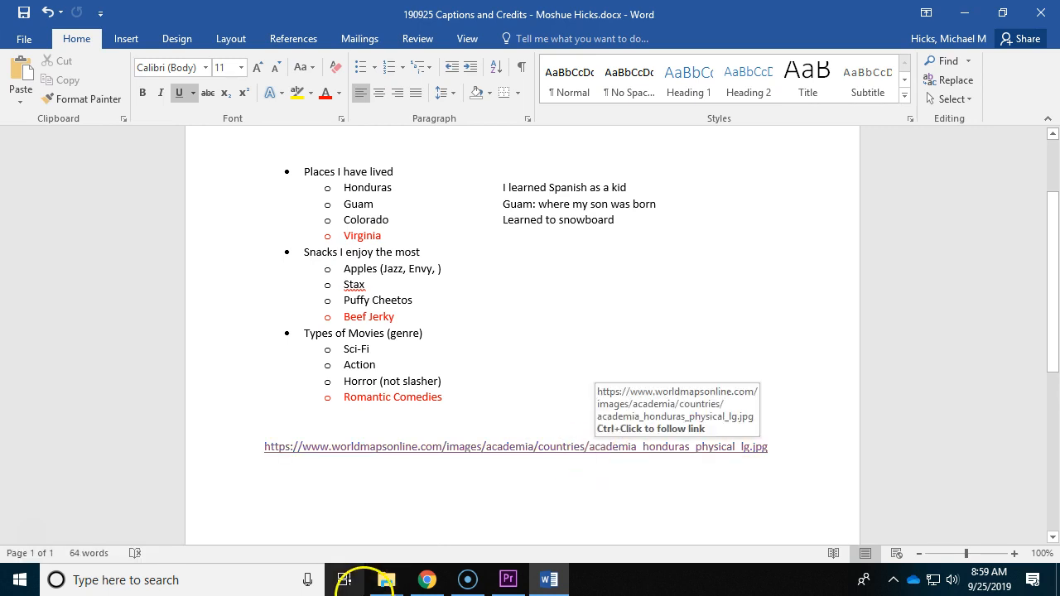
pyautogui.moveTo(426, 584)
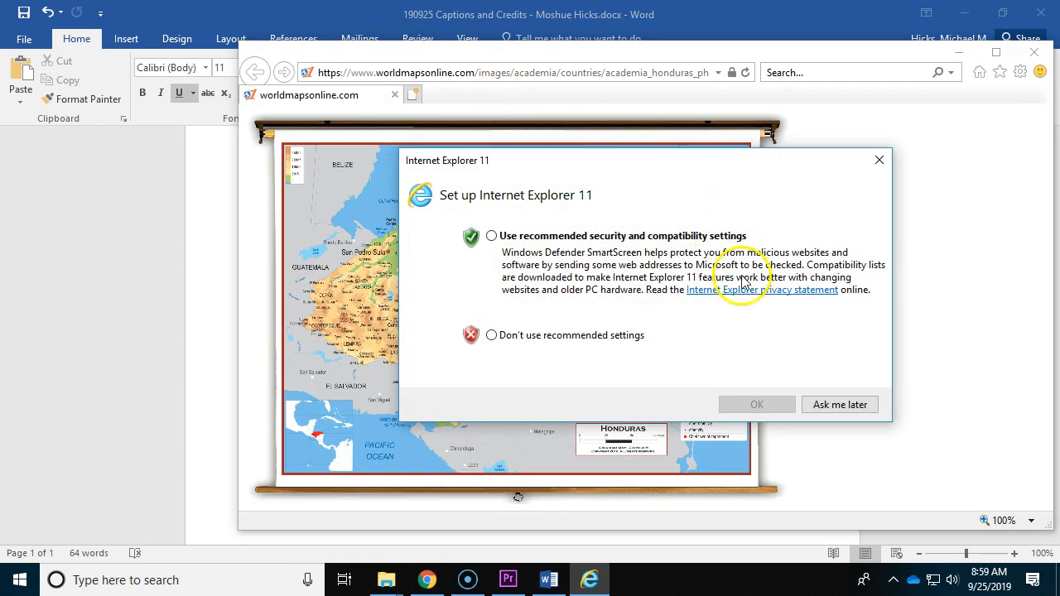
pyautogui.click(879, 160)
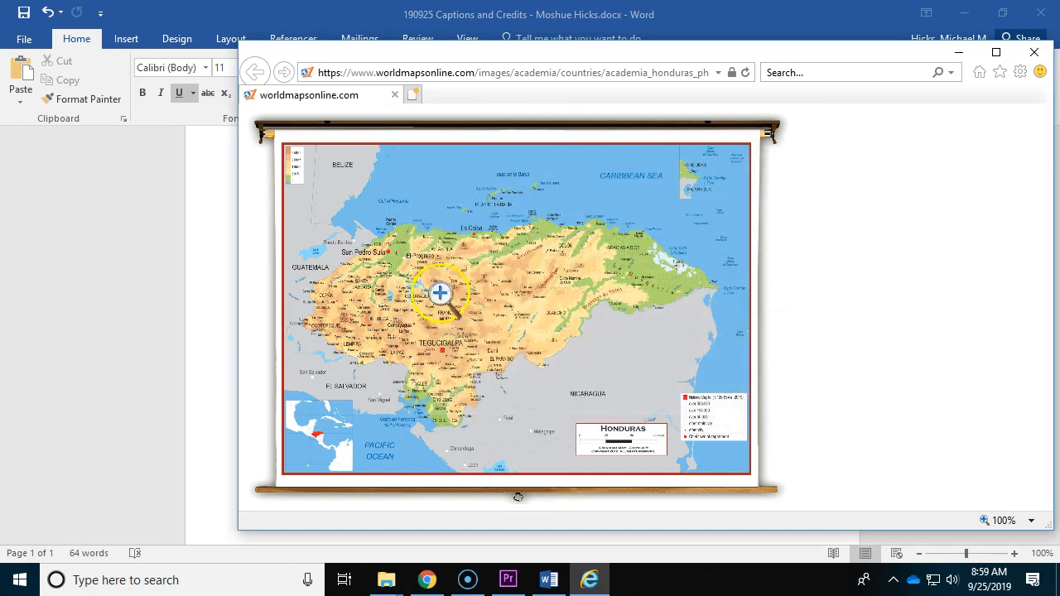
pyautogui.click(1035, 51)
pyautogui.click(452, 476)
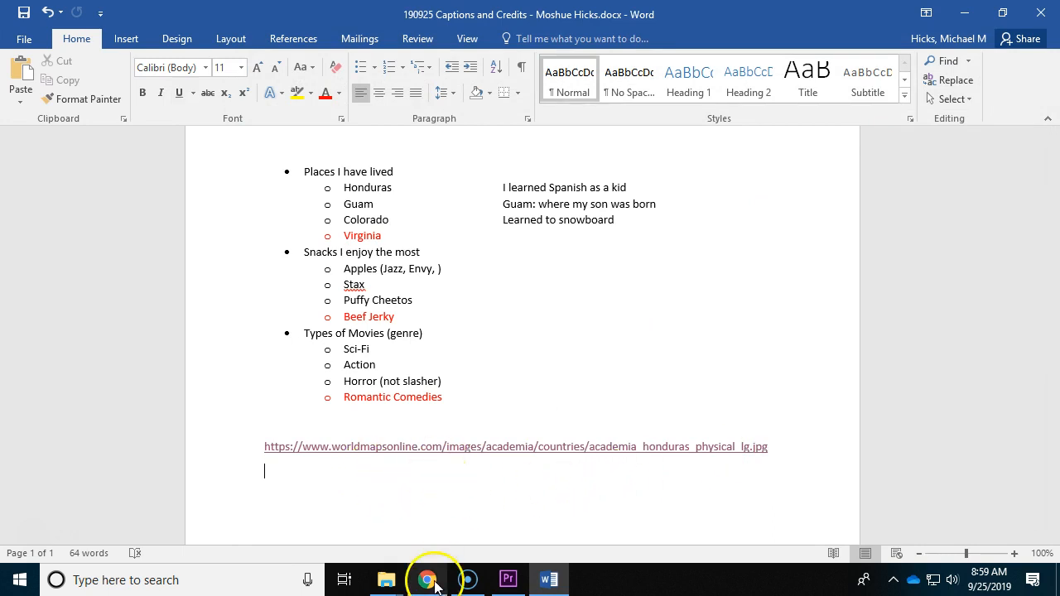
# - Close the extra Downloads windows and bring up the Final Images folder in File Explorer
pyautogui.click(386, 580)
pyautogui.click(478, 489)
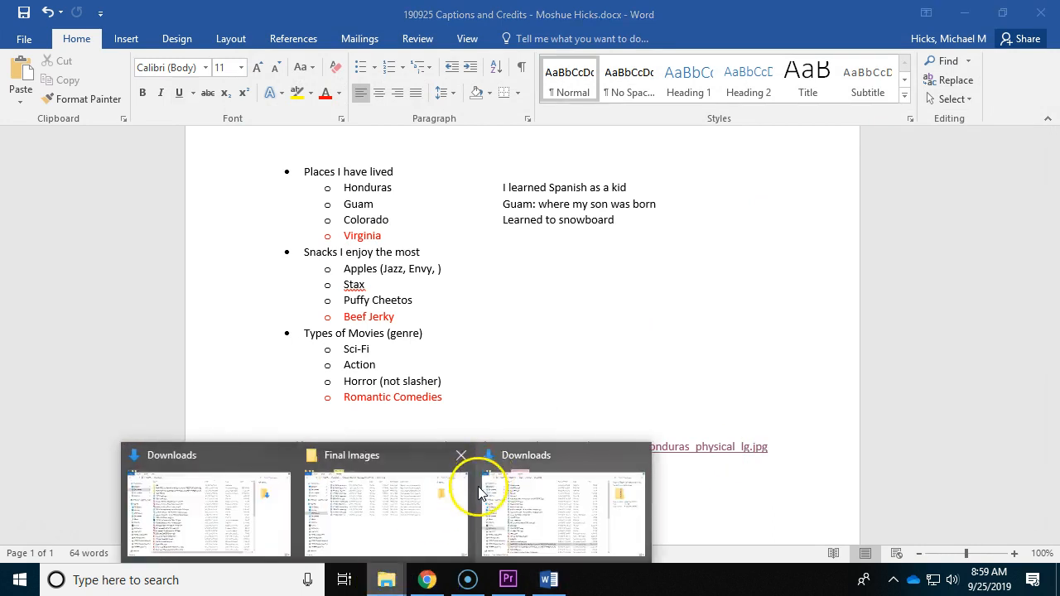
pyautogui.click(638, 458)
pyautogui.click(367, 456)
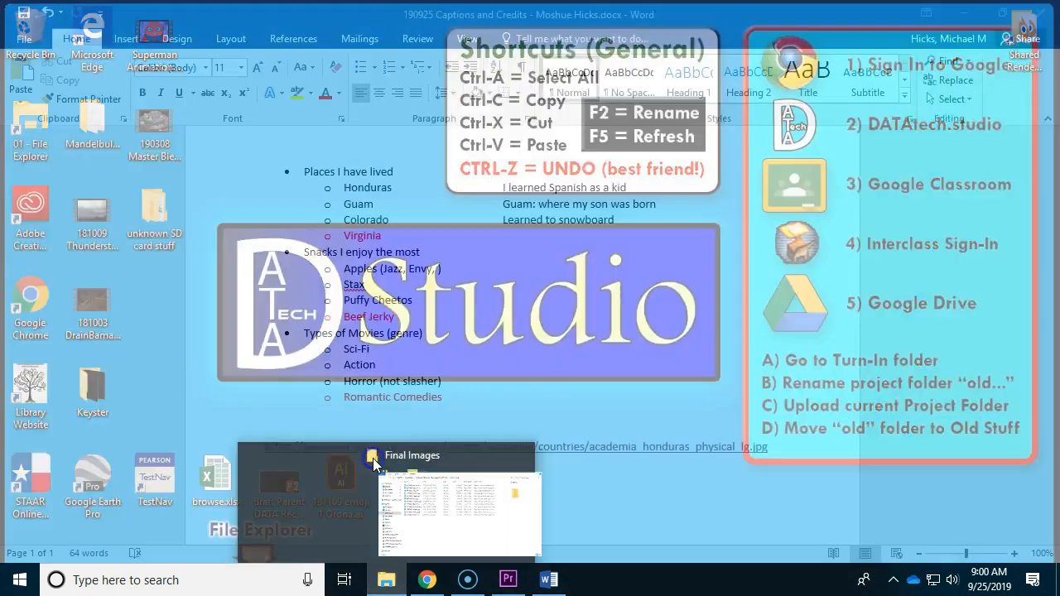
pyautogui.click(355, 494)
# - Copy the comments URL of 02 FINAL Guam Overview.jpg and paste it on its own line in the Word document
pyautogui.click(225, 120)
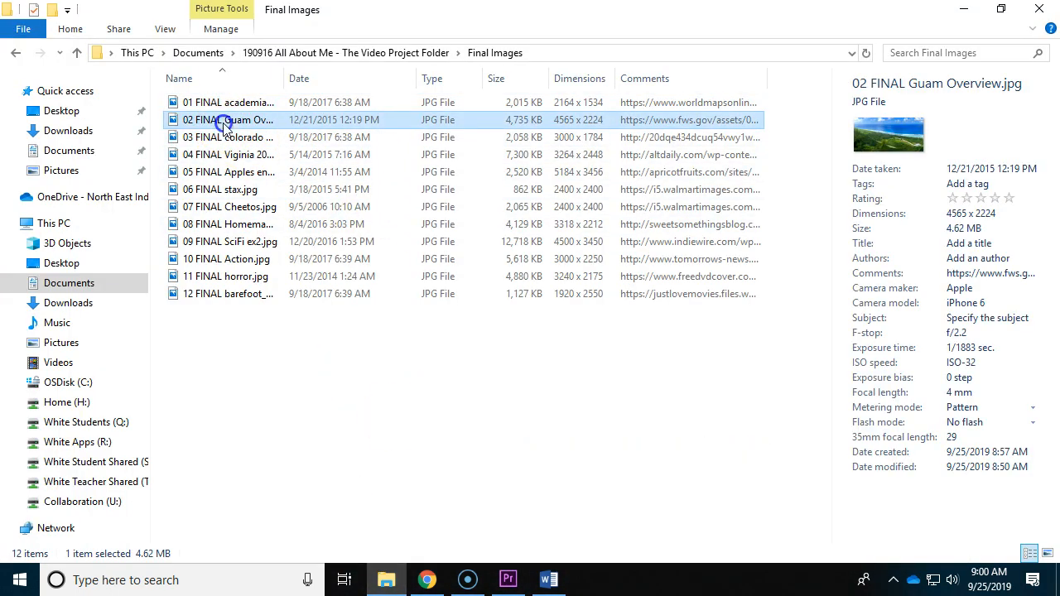
pyautogui.click(971, 276)
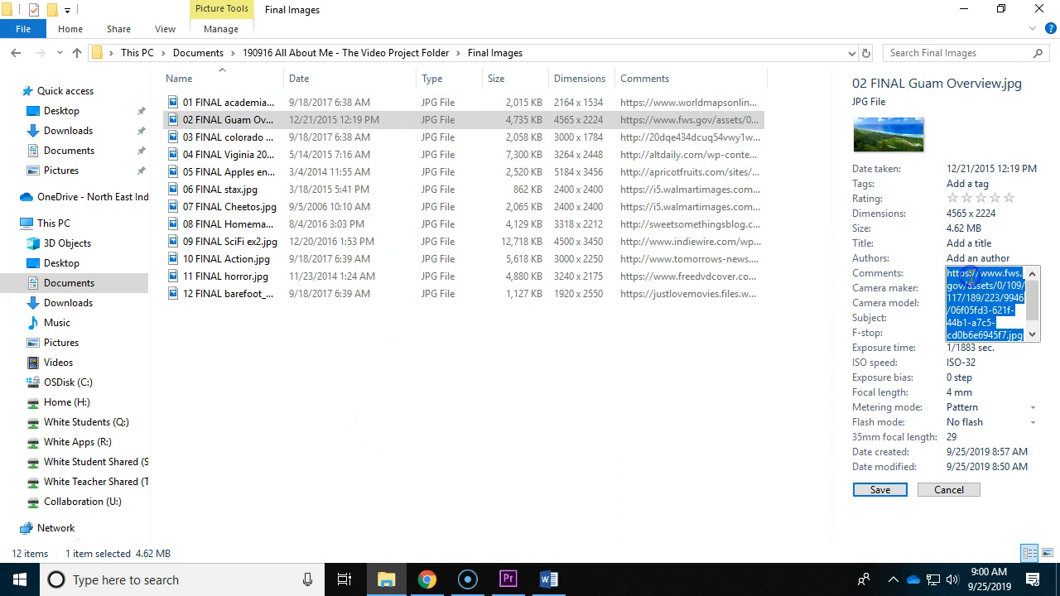
pyautogui.click(549, 580)
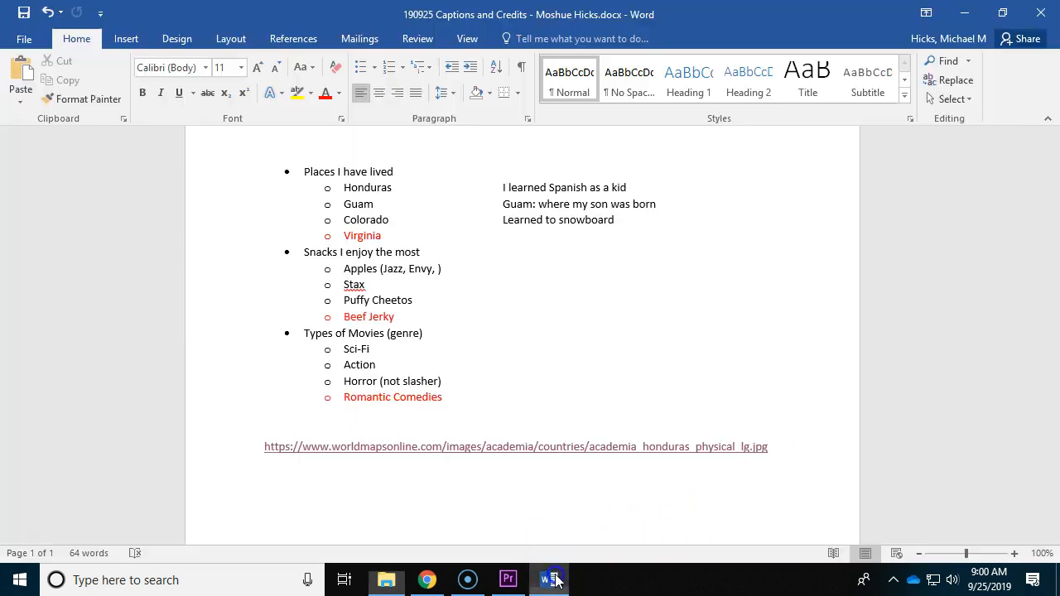
pyautogui.write('https://www.fws.gov/assets/0/109/117/189/223/9946/06f05fd3-621f-44b1-a7c5-cd0b6e6945f7.jpg?n=1959')
pyautogui.press('Return')
# - Copy the comments URL of the 03 FINAL colorado image from File Explorer and paste it on the next line in the Word document
pyautogui.click(386, 579)
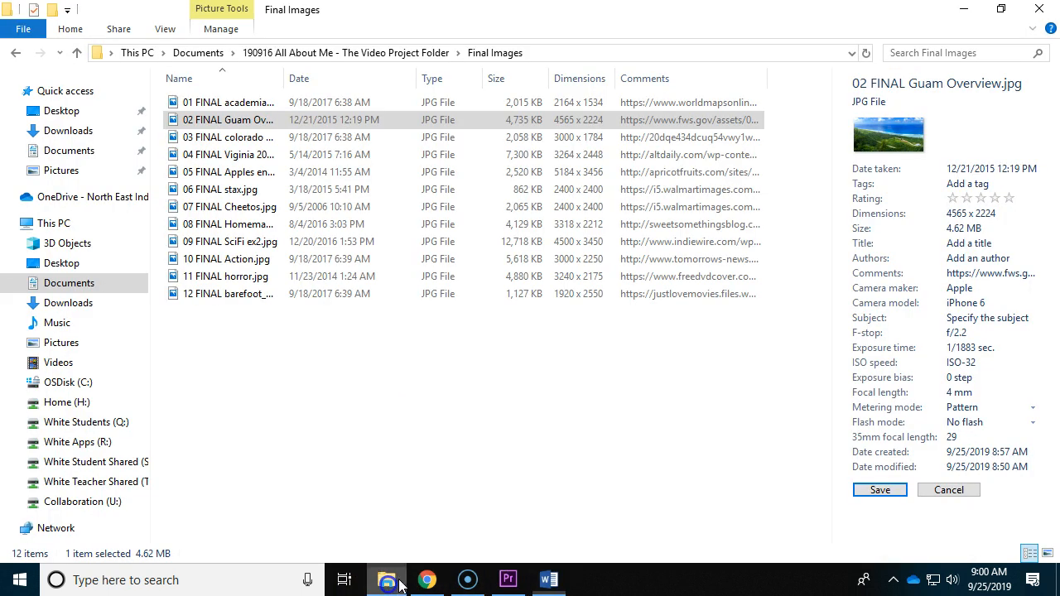
pyautogui.click(407, 139)
pyautogui.click(959, 282)
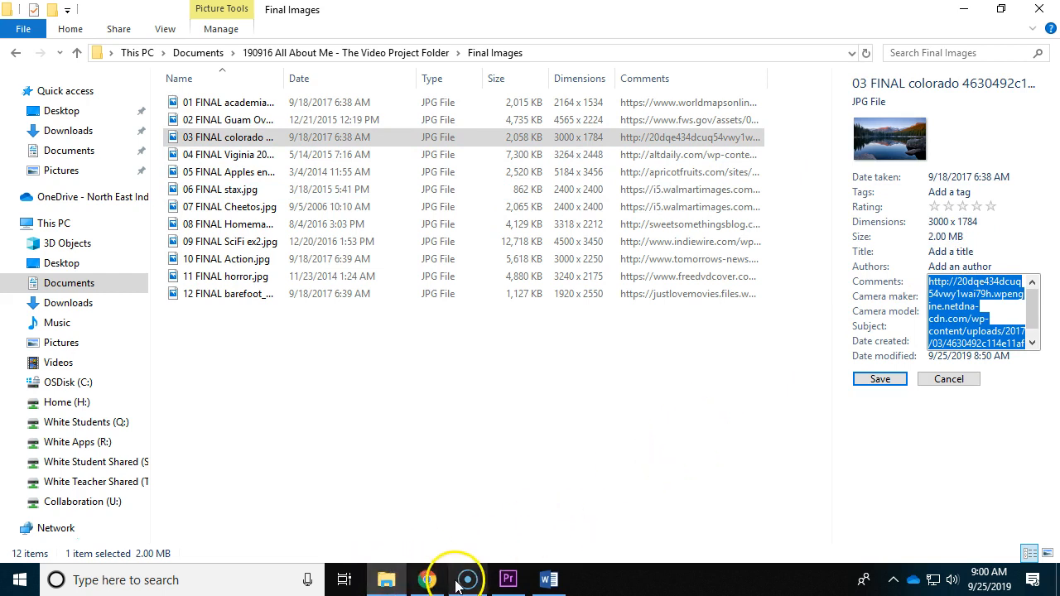
pyautogui.click(549, 580)
pyautogui.write('http://20dqe434dcuq54vwy1wai79h.wpengine.netdna-cdn.com/wp-content/uploads/2017/03/4630492c114e11af5a6a0d5af0be64cc.jpg')
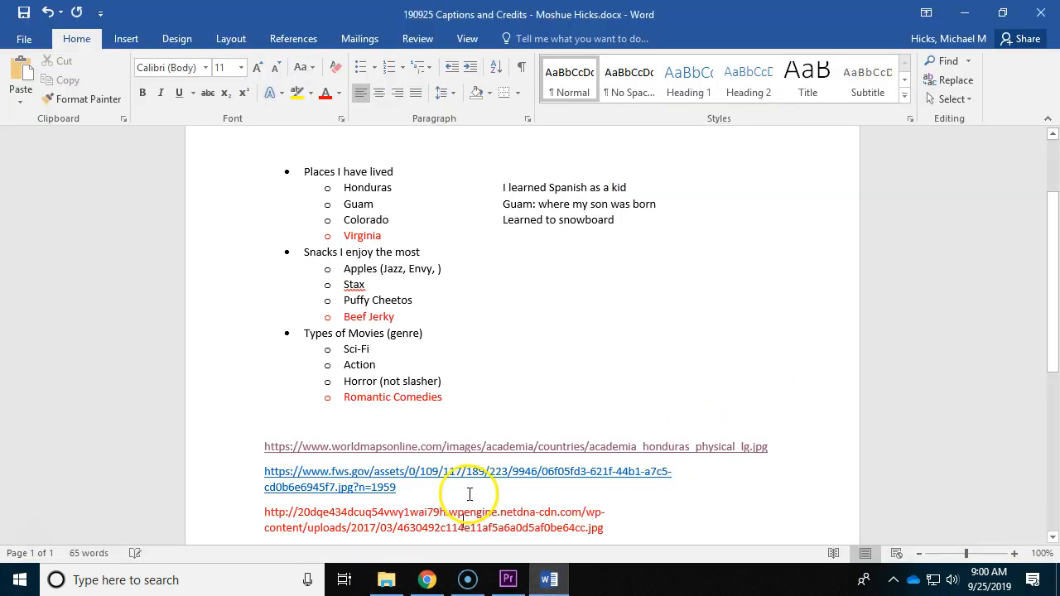
pyautogui.press('Return')
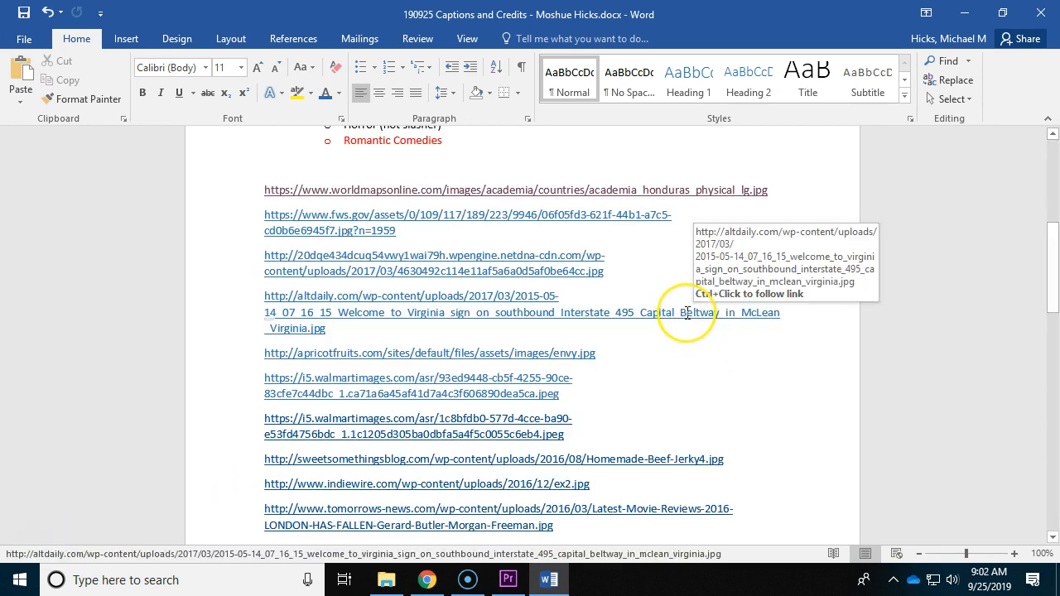
pyautogui.scroll(-6, 688, 313)
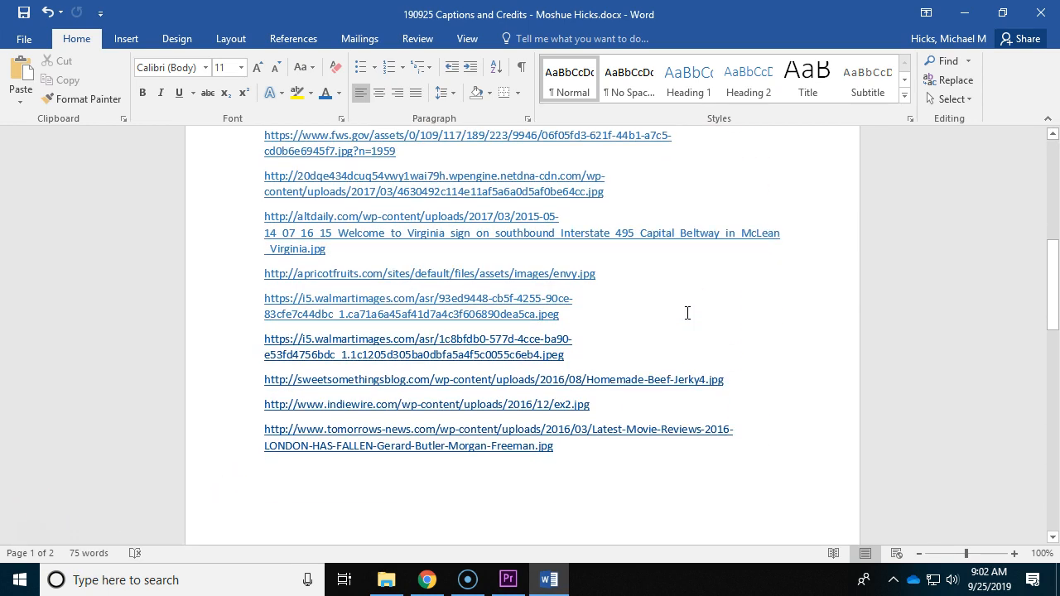
pyautogui.scroll(7, 687, 313)
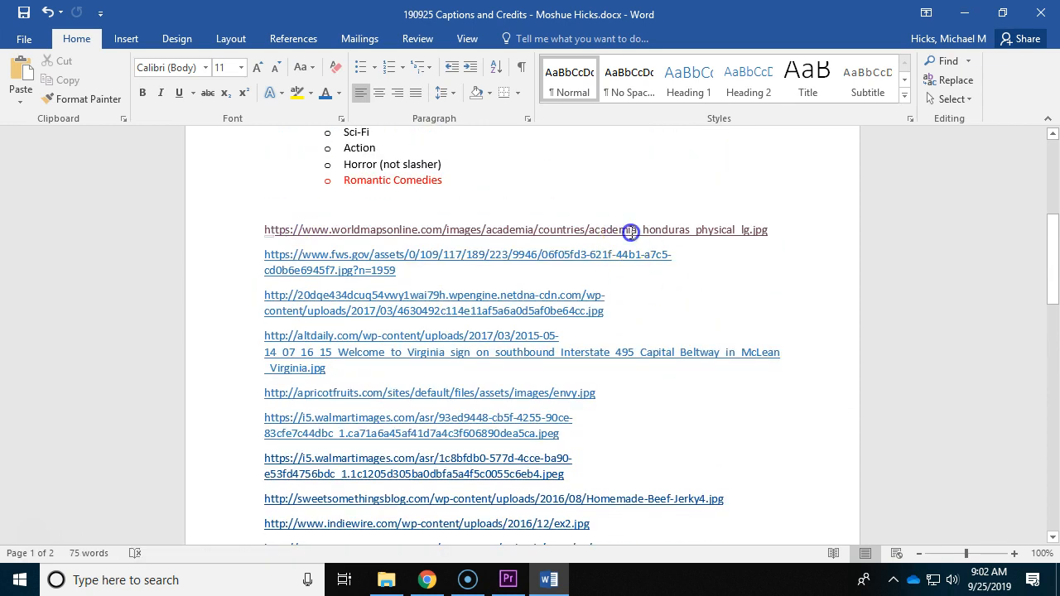
pyautogui.click(634, 233)
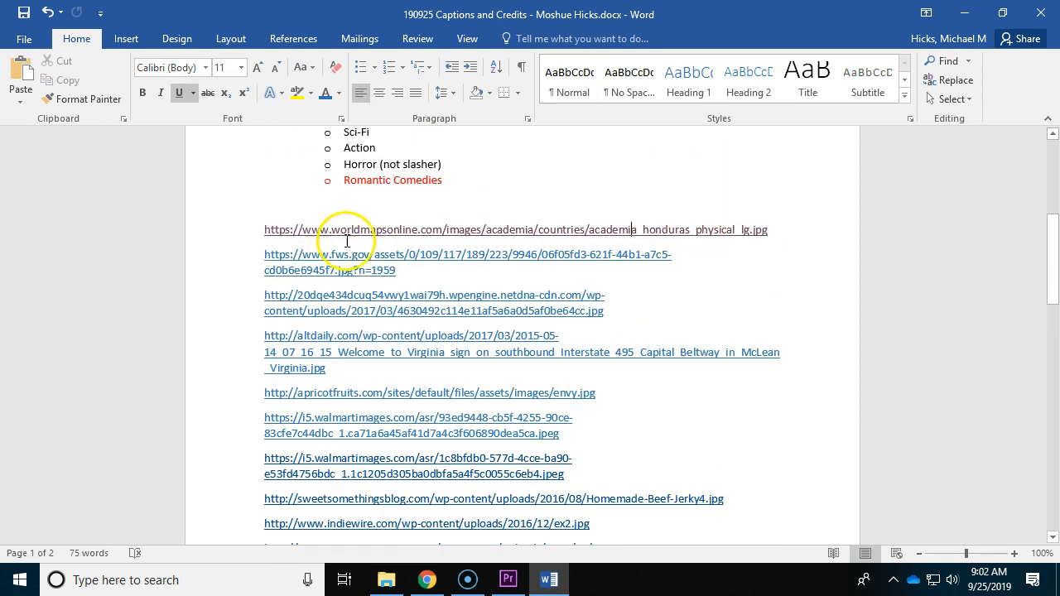
pyautogui.moveTo(332, 229); pyautogui.dragTo(258, 230)
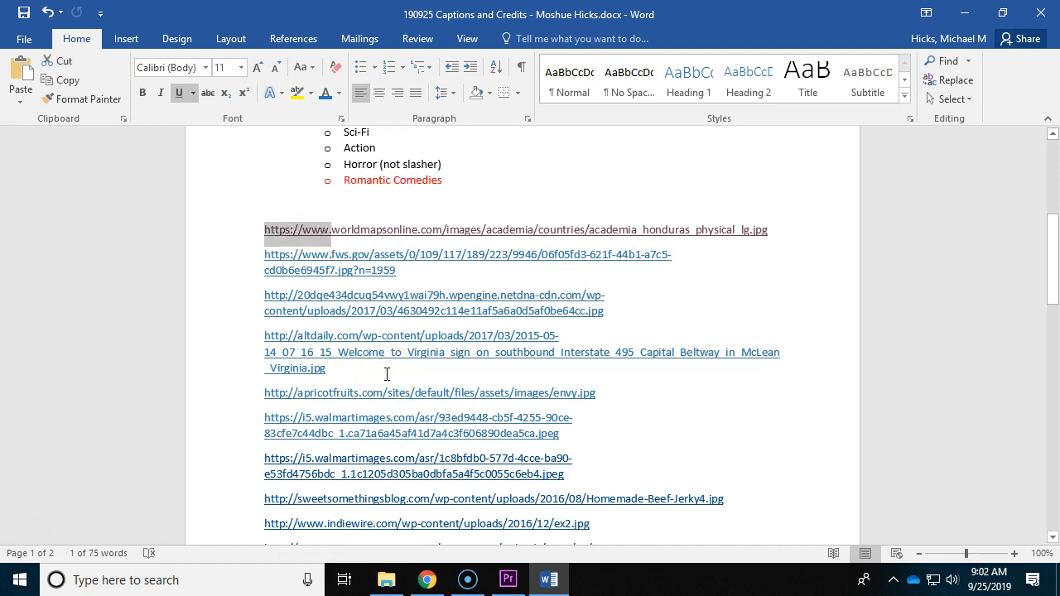
pyautogui.press('BackSpace')
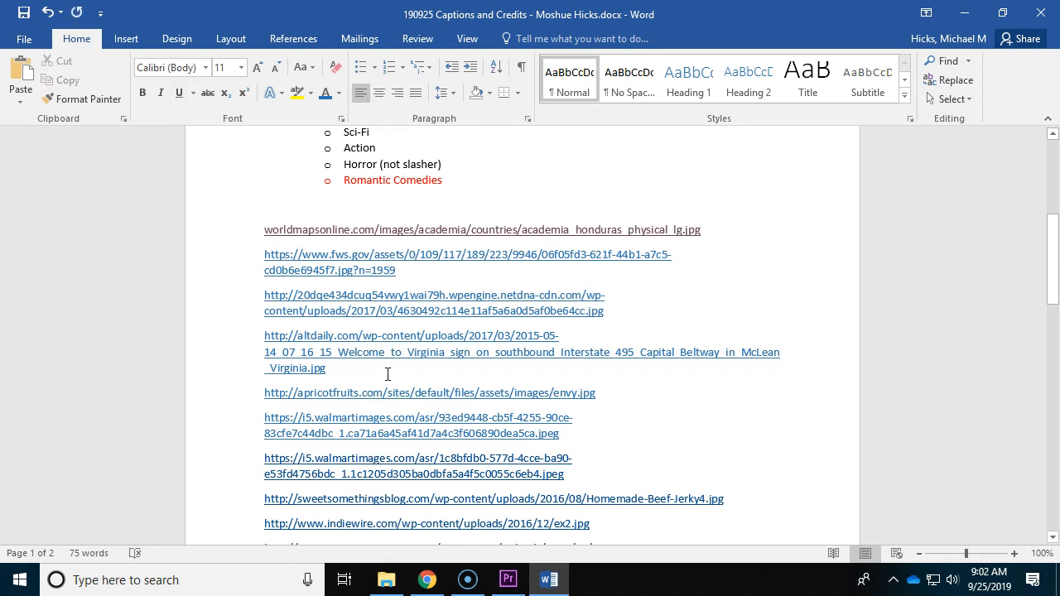
pyautogui.click(375, 230)
pyautogui.moveTo(374, 230)
pyautogui.mouseDown()
pyautogui.moveTo(724, 230)
pyautogui.moveTo(530, 220)
pyautogui.moveTo(495, 223)
pyautogui.moveTo(696, 230)
pyautogui.moveTo(375, 240)
pyautogui.mouseUp()
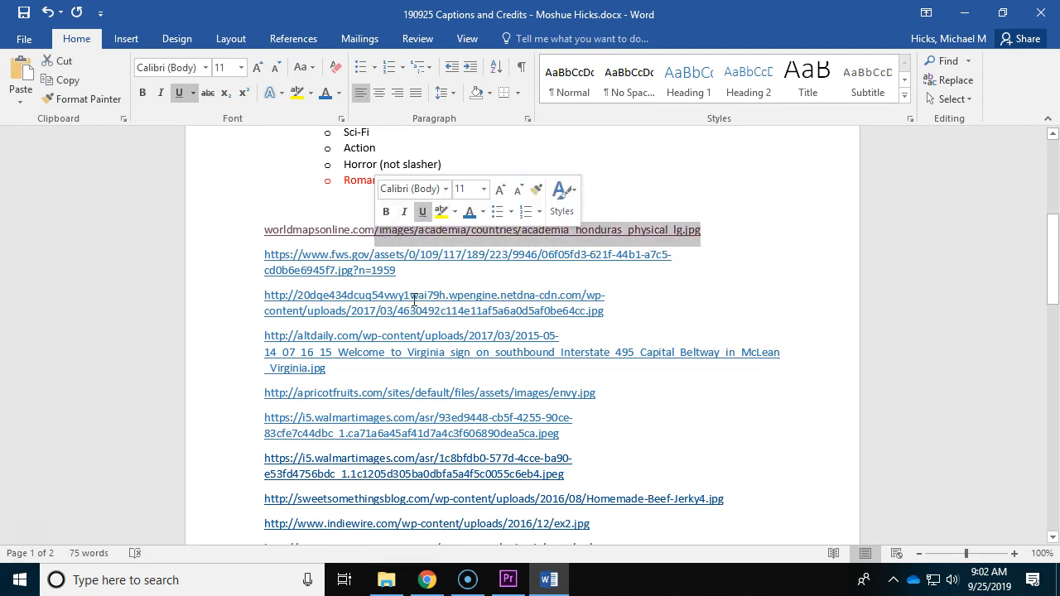
pyautogui.press('Delete')
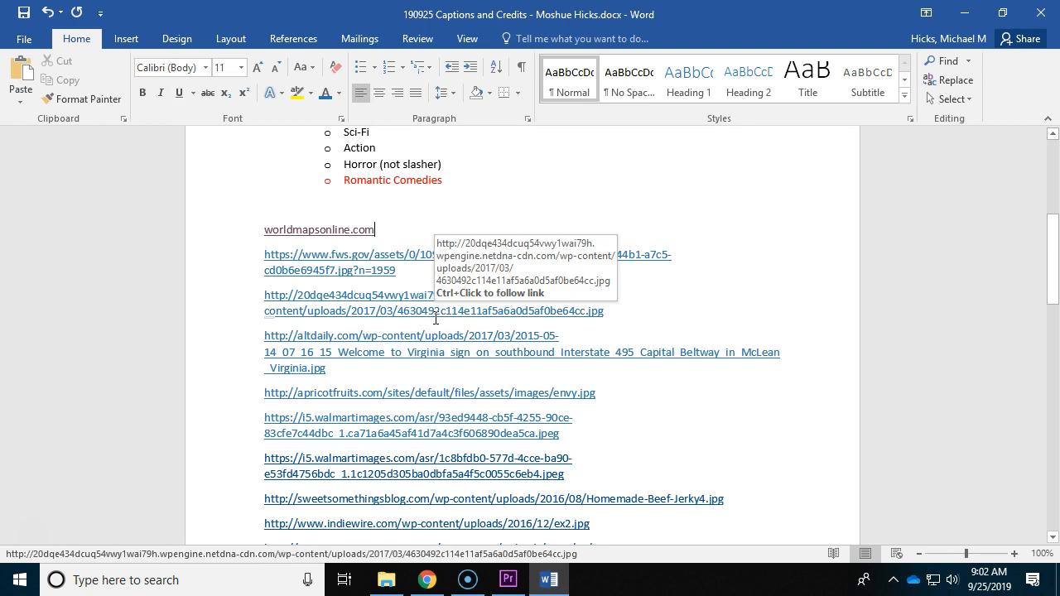
pyautogui.click(330, 257)
pyautogui.moveTo(264, 254); pyautogui.dragTo(265, 258)
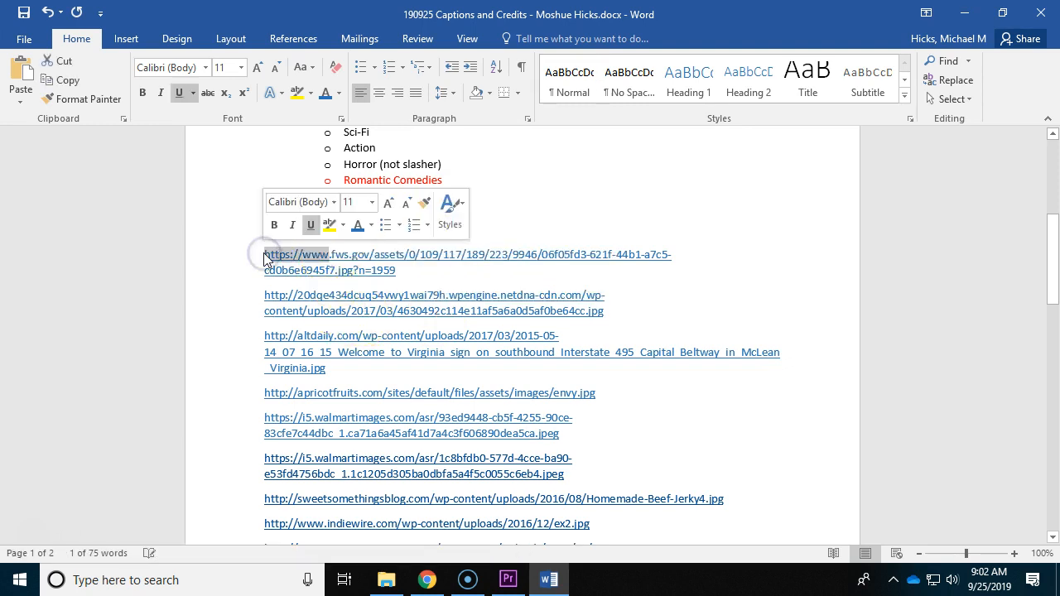
pyautogui.press('Delete')
pyautogui.press('Delete')
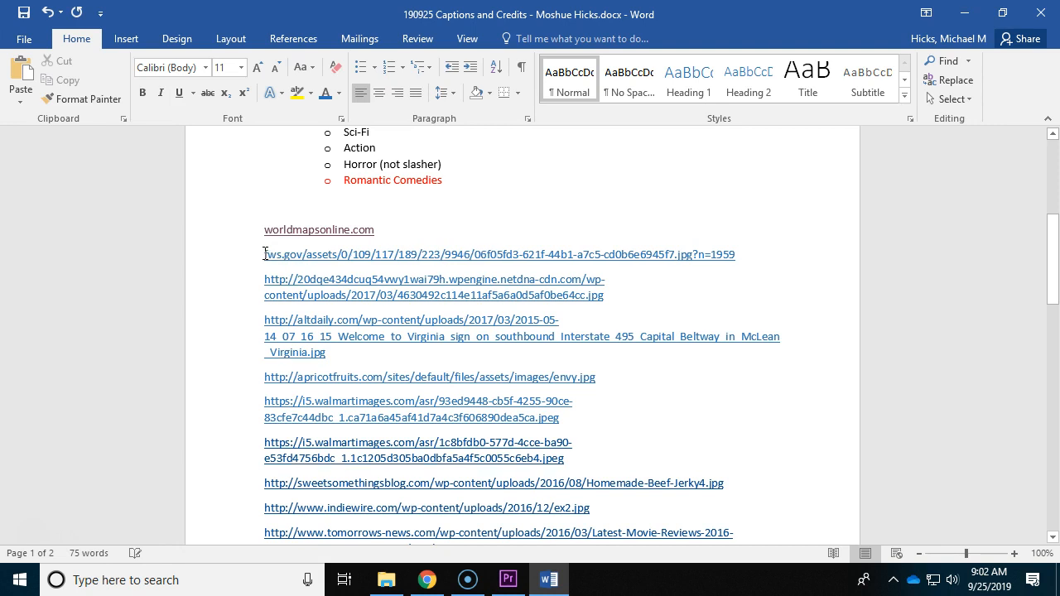
pyautogui.press('Right')
pyautogui.press('Right')
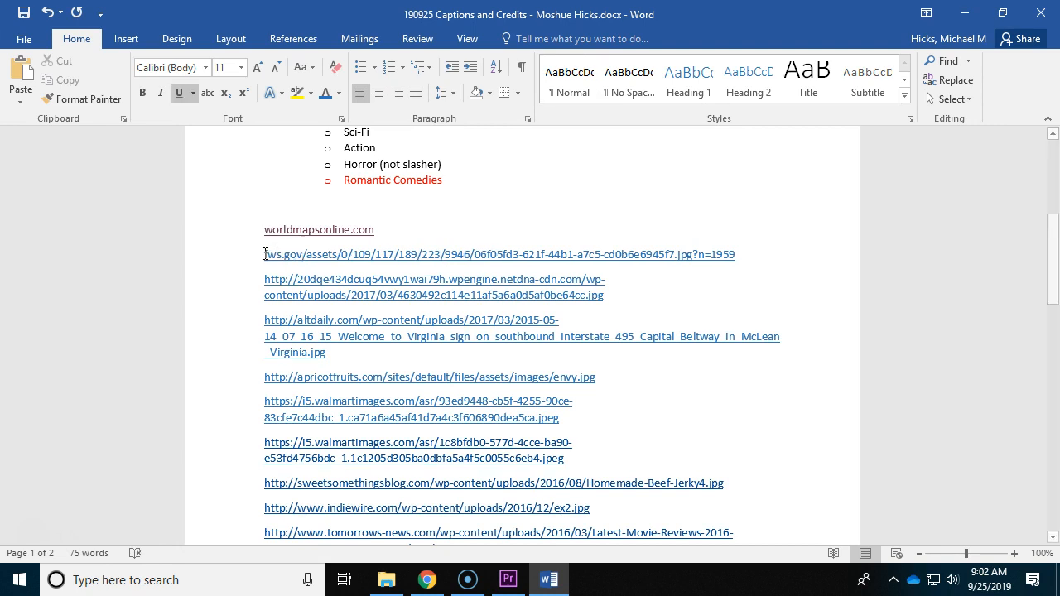
pyautogui.tripleClick(264, 254)
pyautogui.press('Delete')
pyautogui.hotkey('ctrl', 'z')
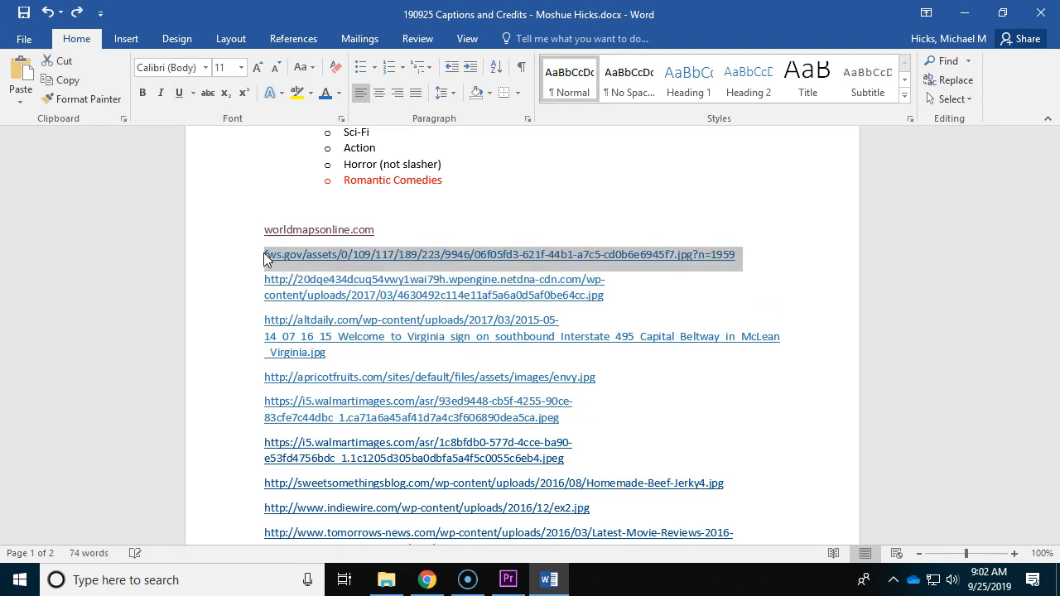
pyautogui.click(302, 255)
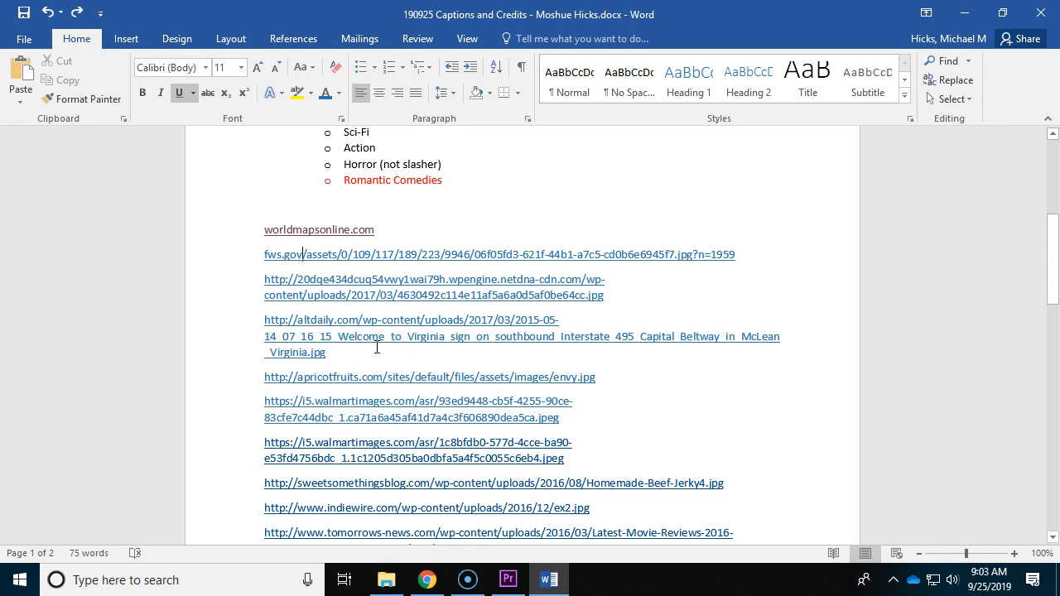
pyautogui.hotkey('ctrl', 'z')
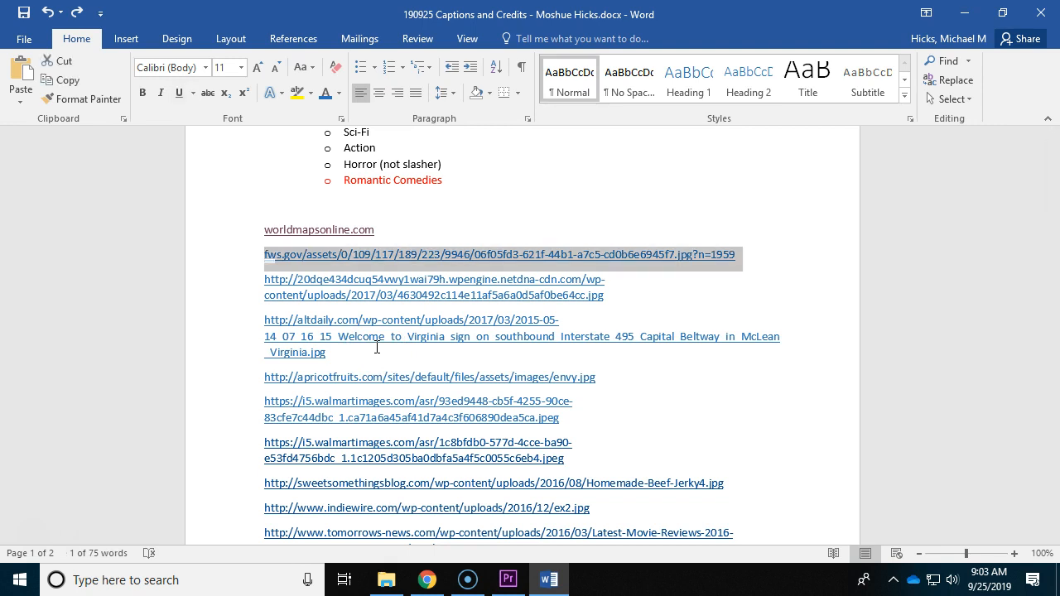
# - Shorten the second credit link to fws.gov by deleting everything after ".gov"
pyautogui.hotkey('ctrl', 'z')
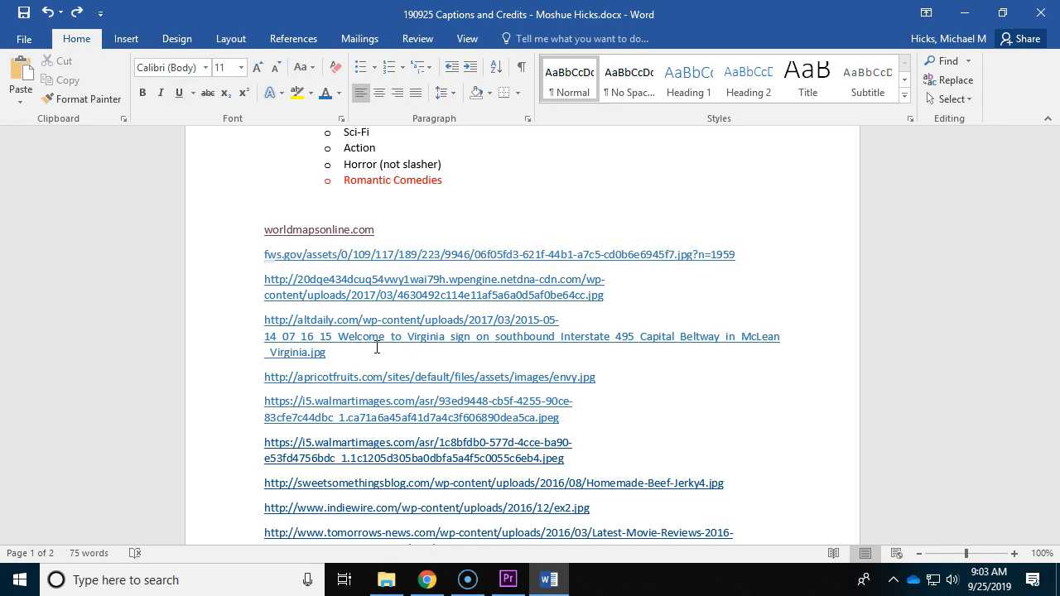
pyautogui.hotkey('ctrl', 'shift', 'Left')
pyautogui.hotkey('ctrl', 'shift', 'Left')
pyautogui.hotkey('ctrl', 'shift', 'Left')
pyautogui.hotkey('ctrl', 'shift', 'Left')
pyautogui.hotkey('ctrl', 'shift', 'Left')
pyautogui.hotkey('ctrl', 'shift', 'Left')
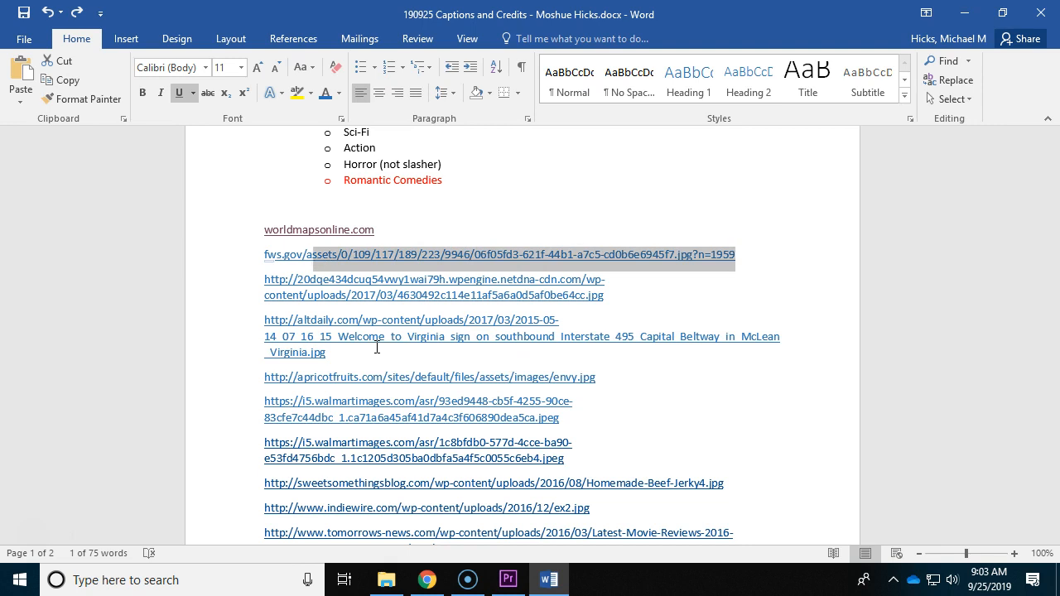
pyautogui.press('BackSpace')
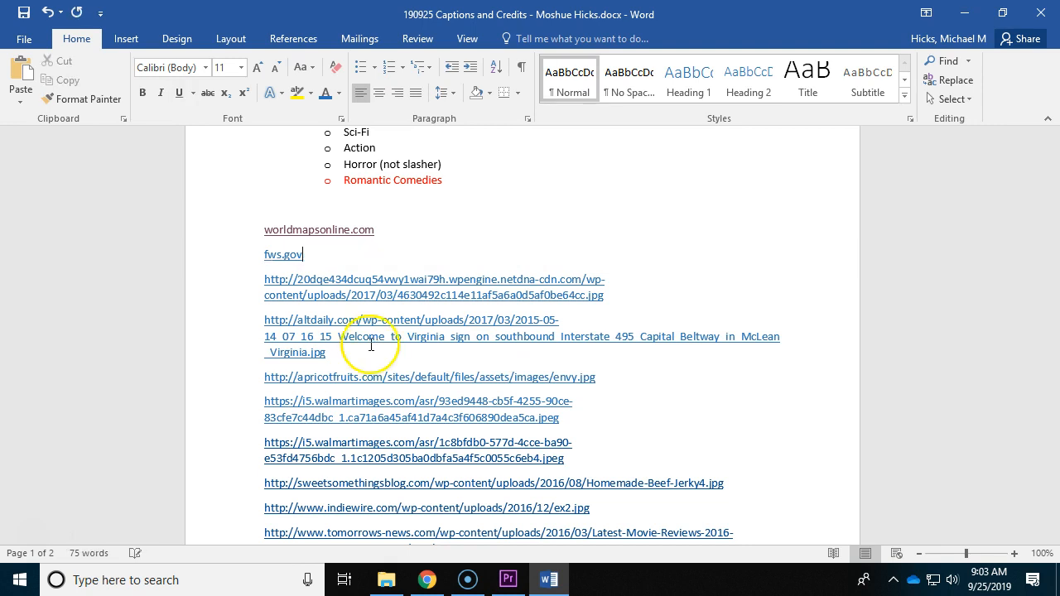
# - Shorten the third credit link to wpengine.net by deleting the text after ".net" and everything before "wpengine"
pyautogui.click(297, 280)
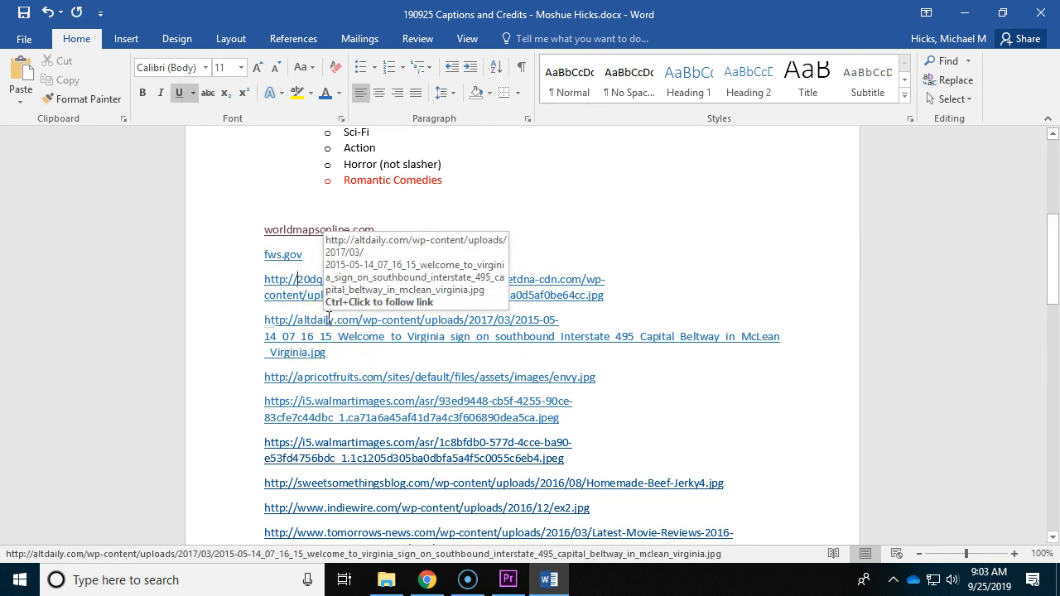
pyautogui.moveTo(607, 296); pyautogui.dragTo(388, 285)
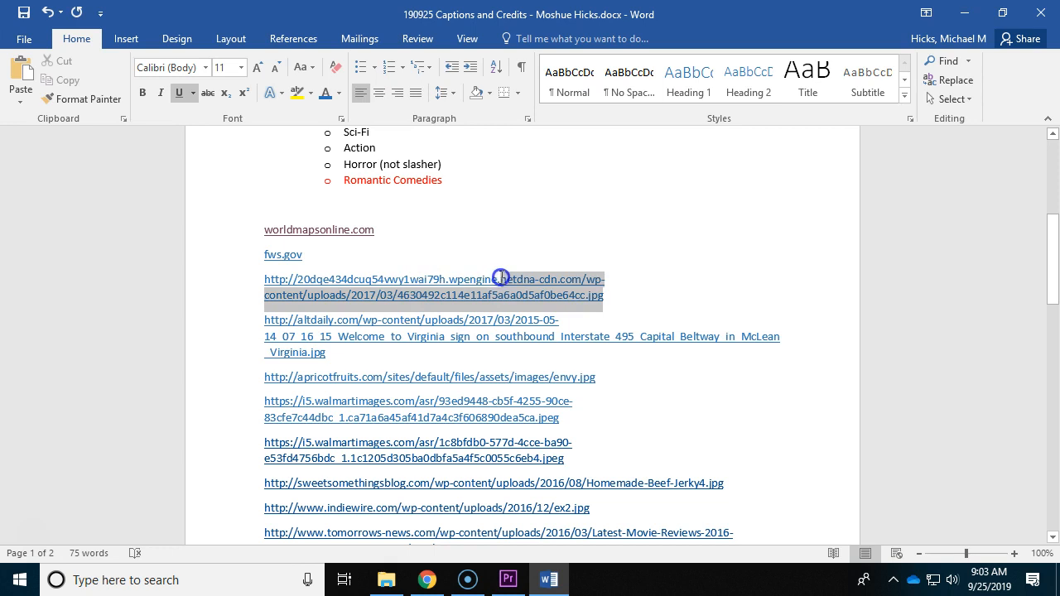
pyautogui.moveTo(516, 280); pyautogui.dragTo(517, 279)
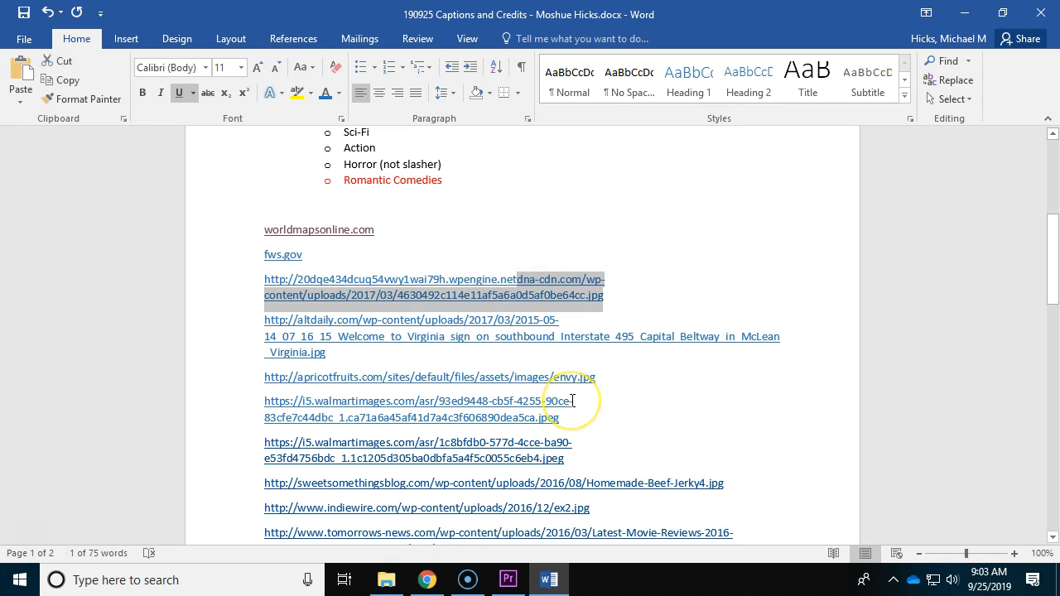
pyautogui.press('Delete')
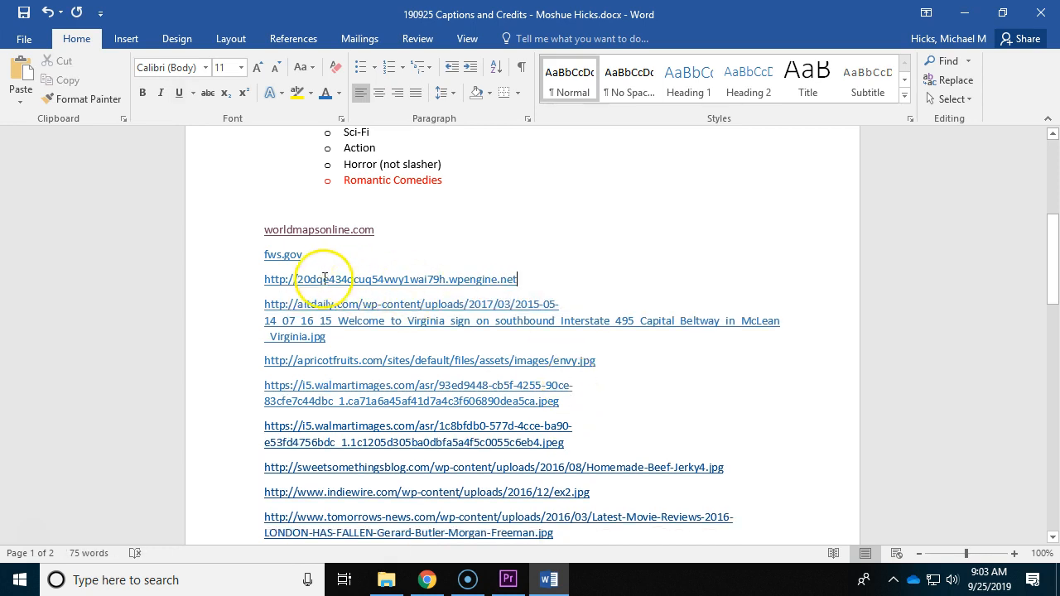
pyautogui.click(448, 282)
pyautogui.moveTo(430, 283); pyautogui.dragTo(255, 286)
pyautogui.press('BackSpace')
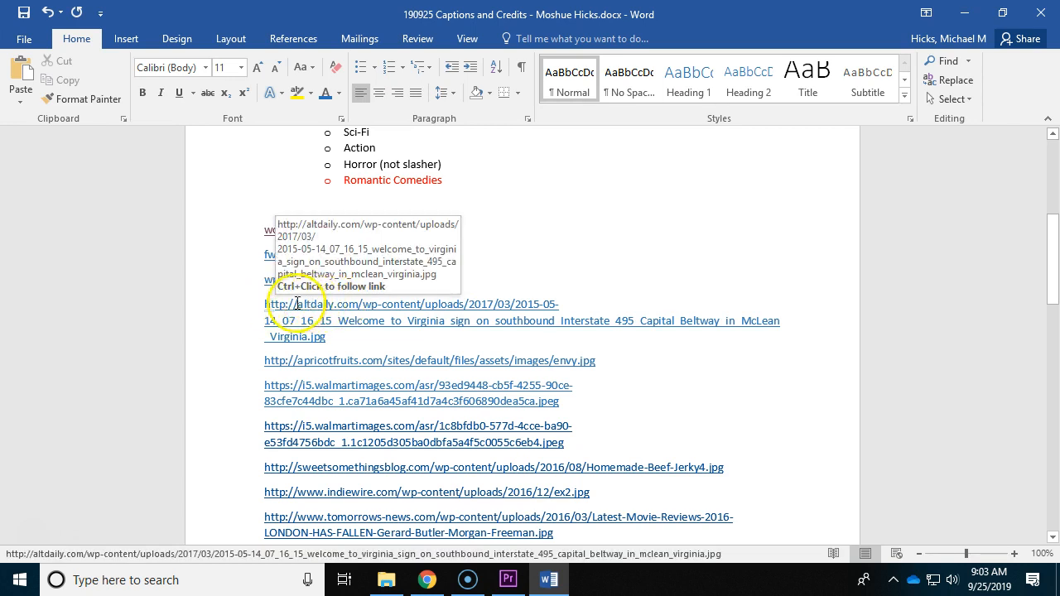
pyautogui.moveTo(266, 303); pyautogui.dragTo(275, 303)
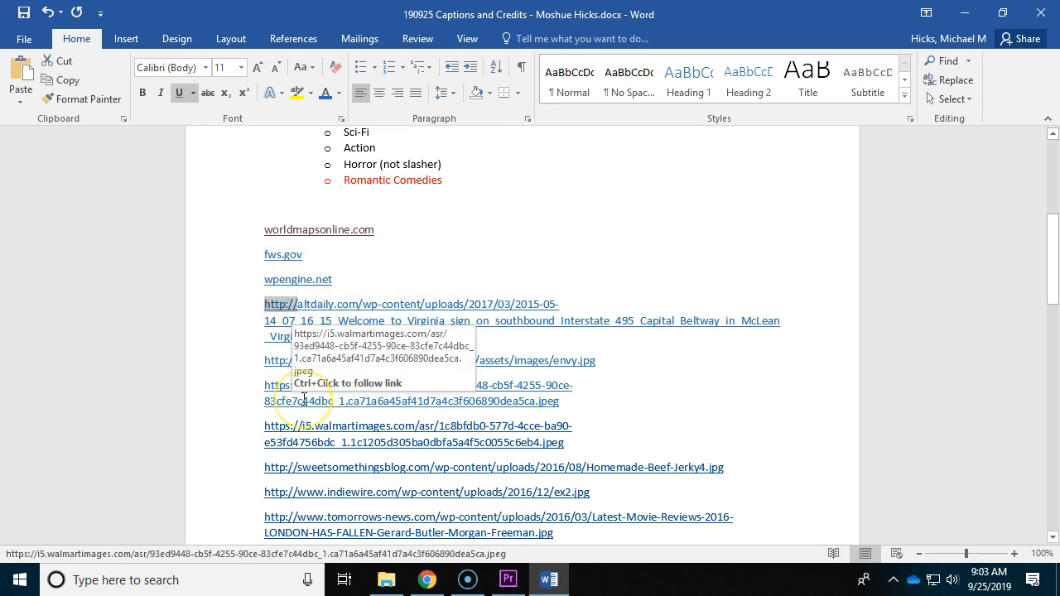
pyautogui.press('Delete')
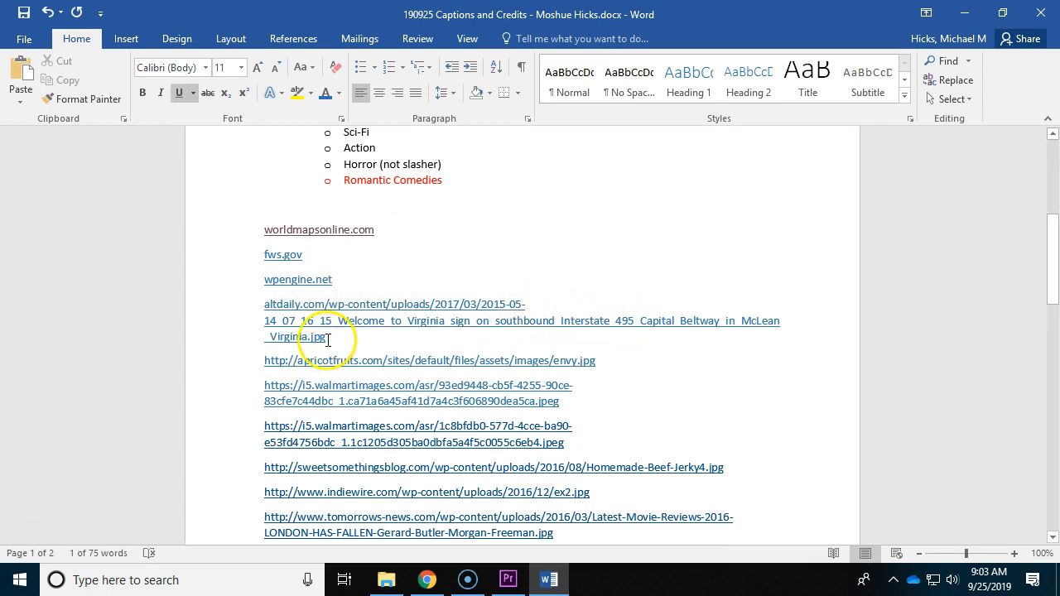
pyautogui.moveTo(326, 339); pyautogui.dragTo(326, 304)
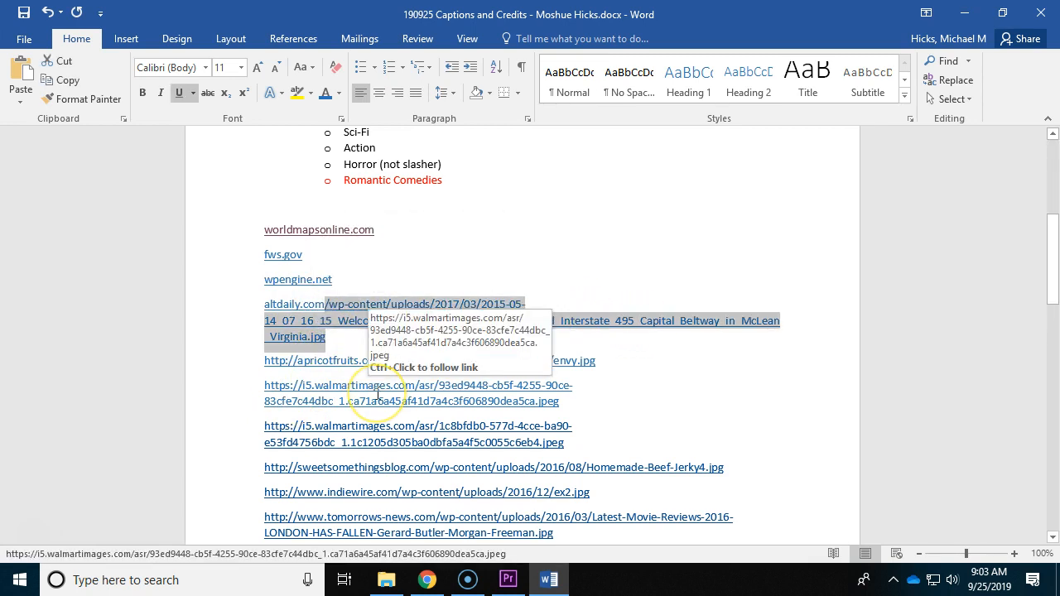
pyautogui.press('Delete')
pyautogui.moveTo(297, 329); pyautogui.dragTo(247, 336)
pyautogui.press('Delete')
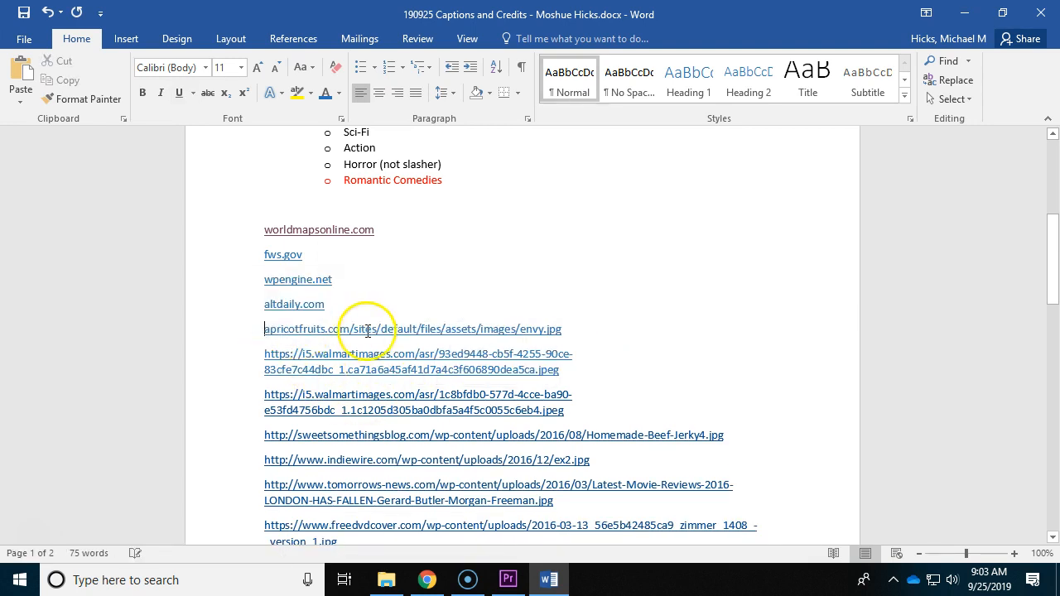
pyautogui.moveTo(352, 329); pyautogui.dragTo(561, 332)
pyautogui.press('Delete')
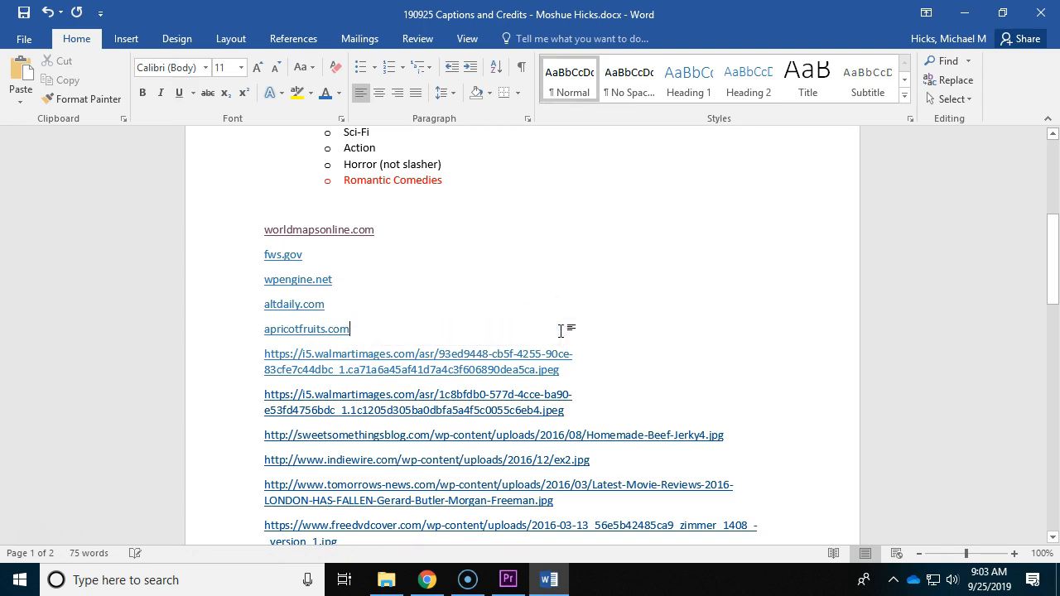
pyautogui.moveTo(317, 351); pyautogui.dragTo(377, 359)
pyautogui.press('Delete')
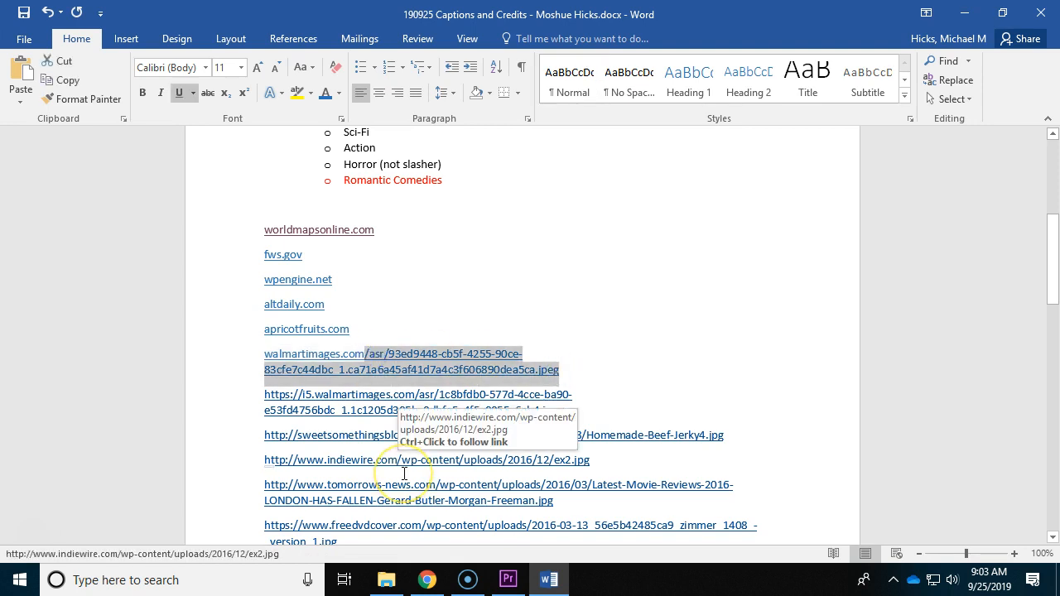
pyautogui.press('Delete')
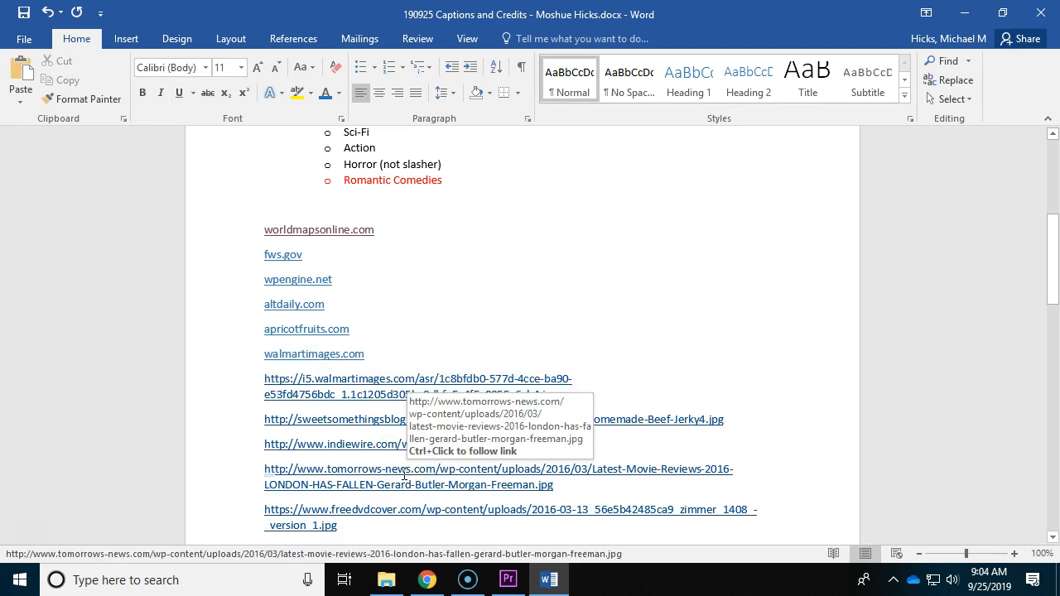
pyautogui.click(297, 379)
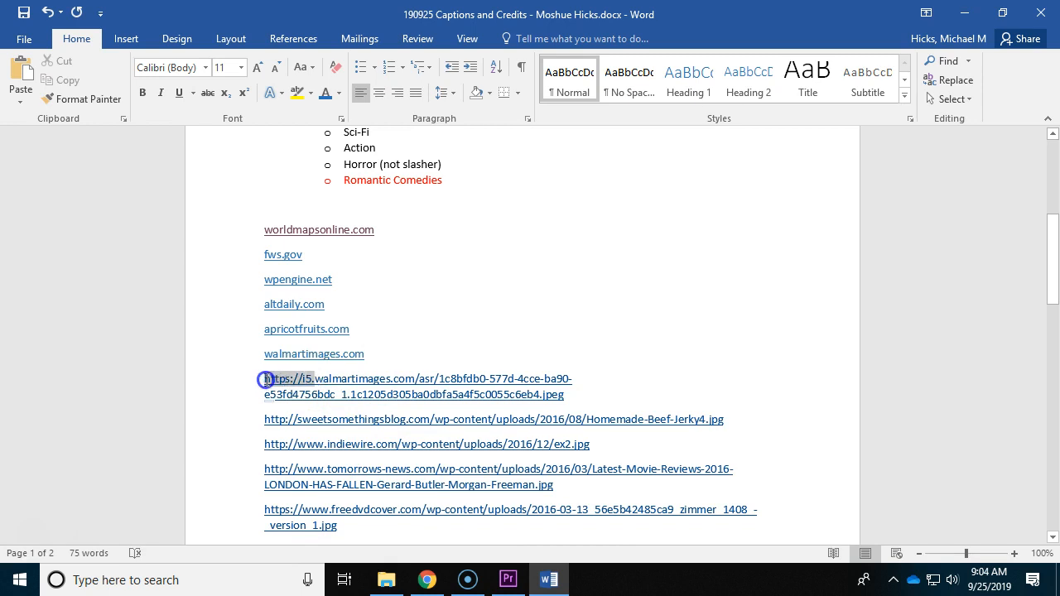
pyautogui.moveTo(265, 380); pyautogui.dragTo(269, 383)
pyautogui.press('Delete')
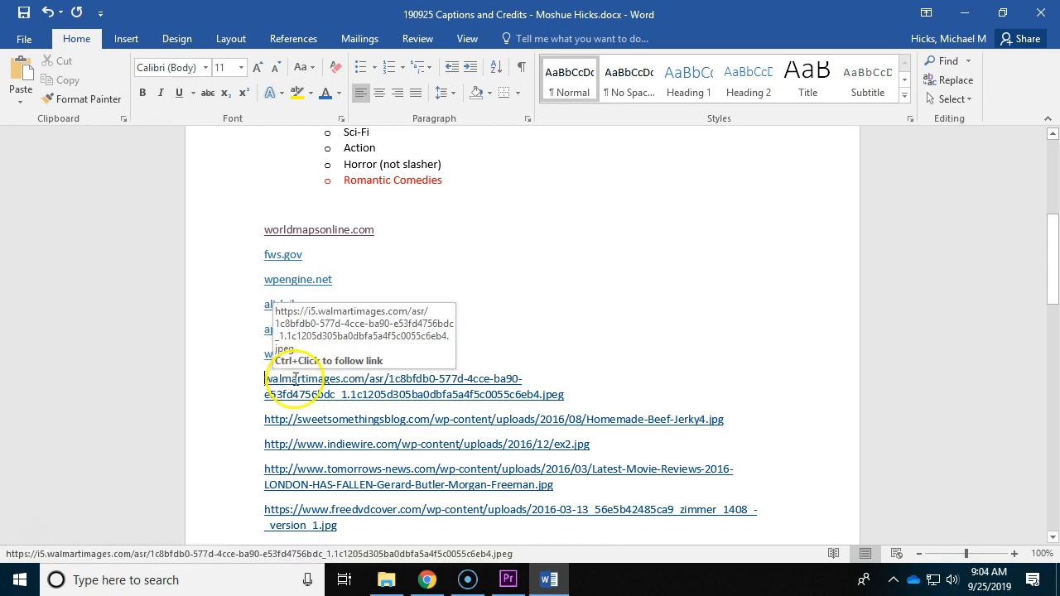
pyautogui.moveTo(364, 379); pyautogui.dragTo(563, 397)
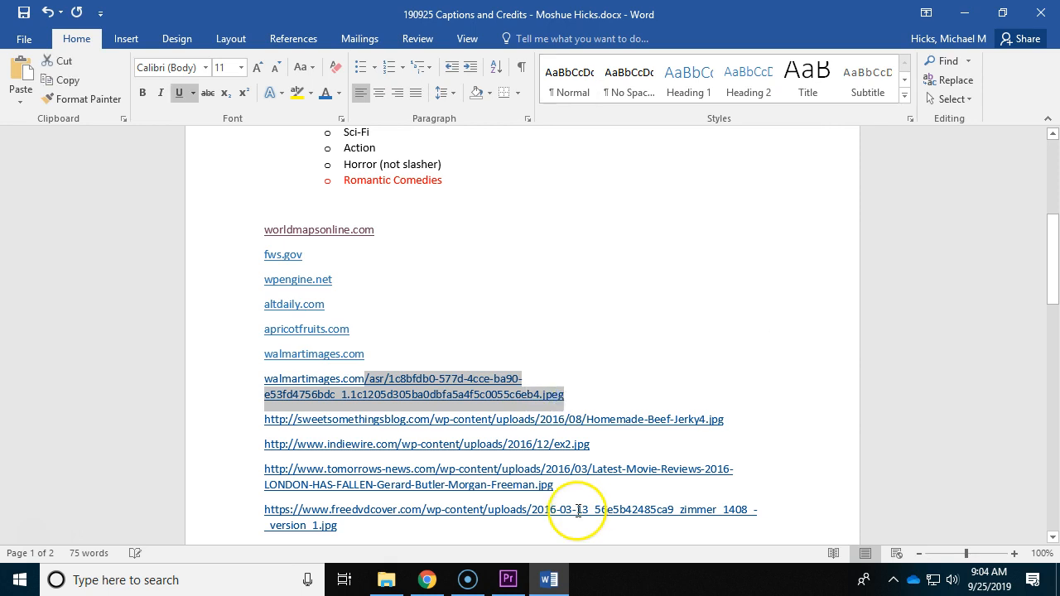
pyautogui.press('Delete')
pyautogui.click(292, 402)
pyautogui.click(303, 404)
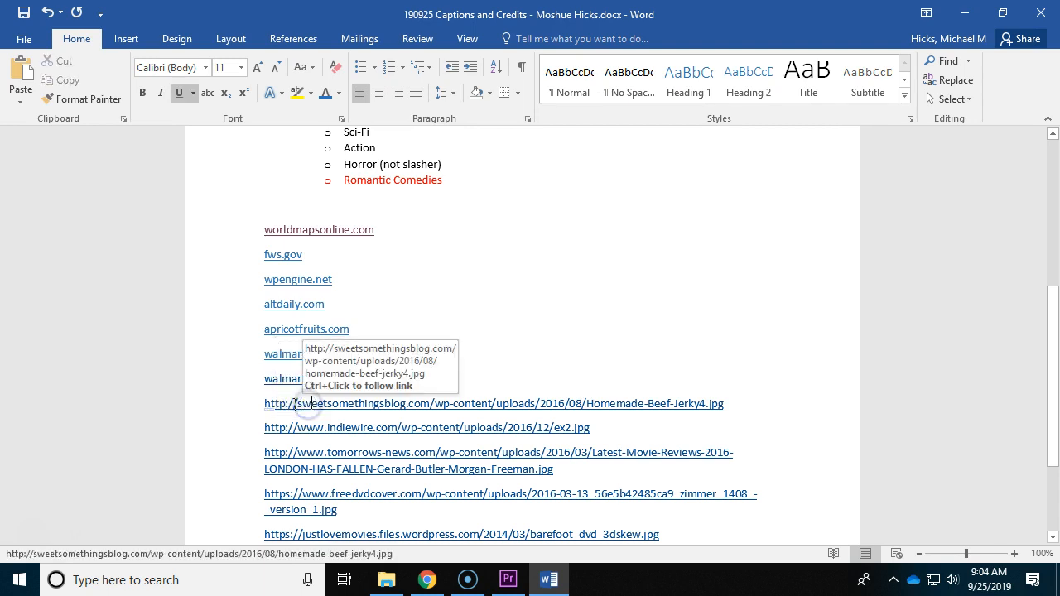
pyautogui.moveTo(296, 405); pyautogui.dragTo(268, 406)
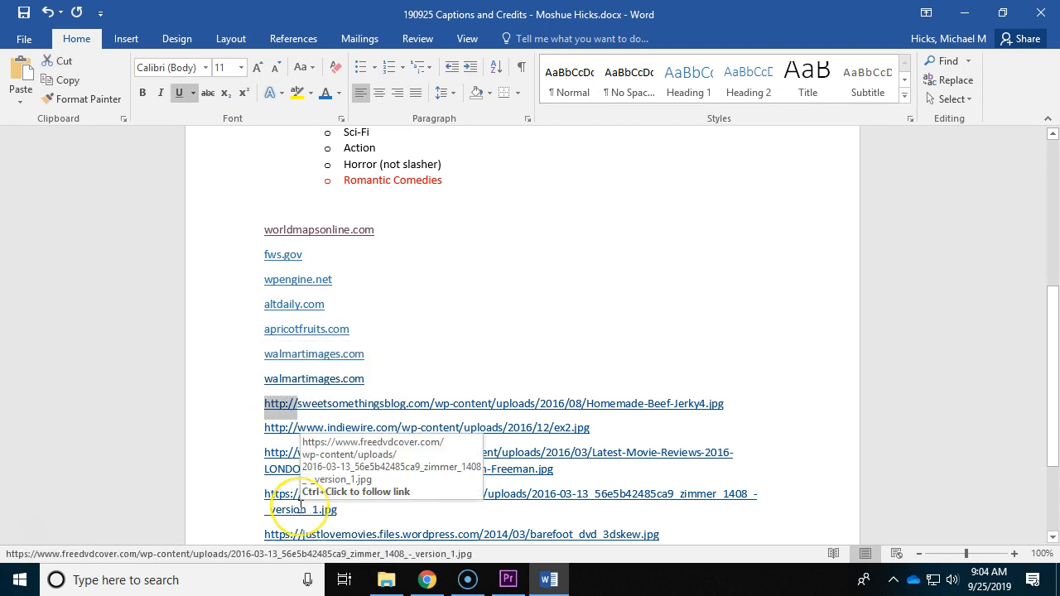
pyautogui.press('Delete')
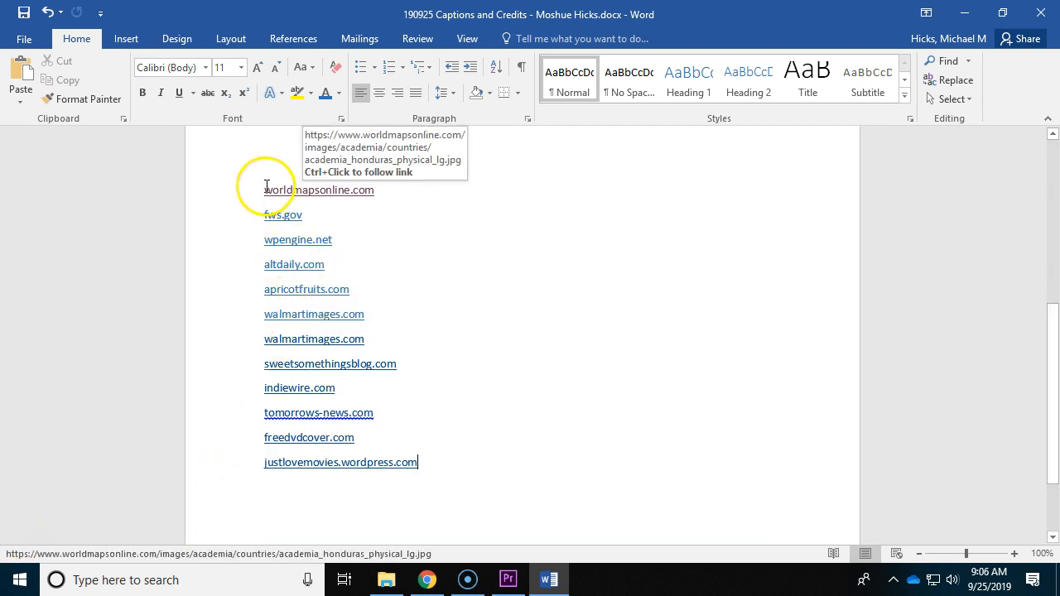
# - Copy the full list of website names, insert a page break below it, and paste the copy on the new page
pyautogui.moveTo(265, 188); pyautogui.dragTo(428, 465)
pyautogui.hotkey('ctrl', 'c')
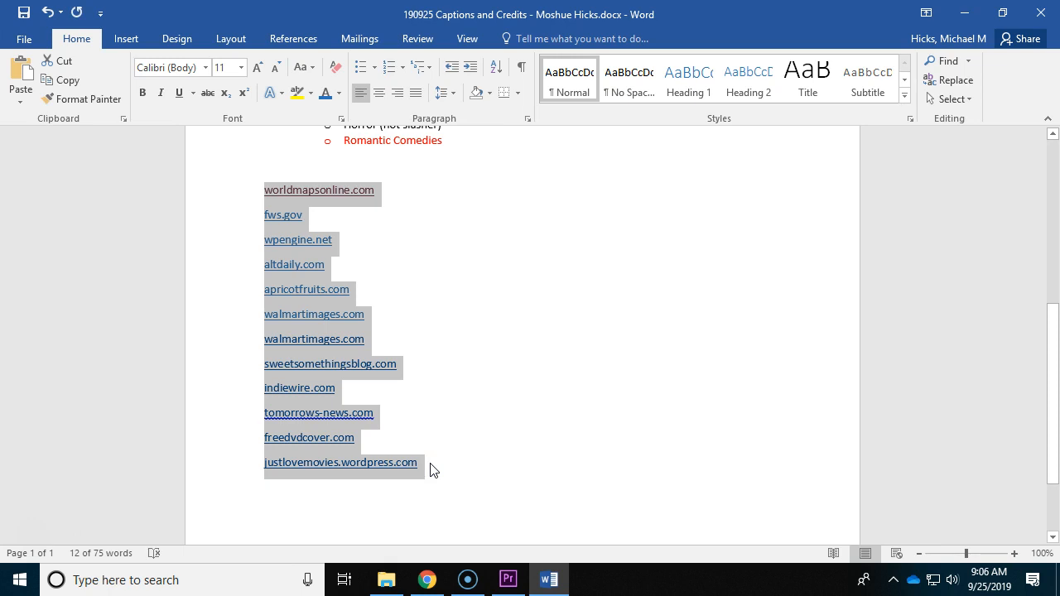
pyautogui.press('Down')
pyautogui.hotkey('ctrl', 'Return')
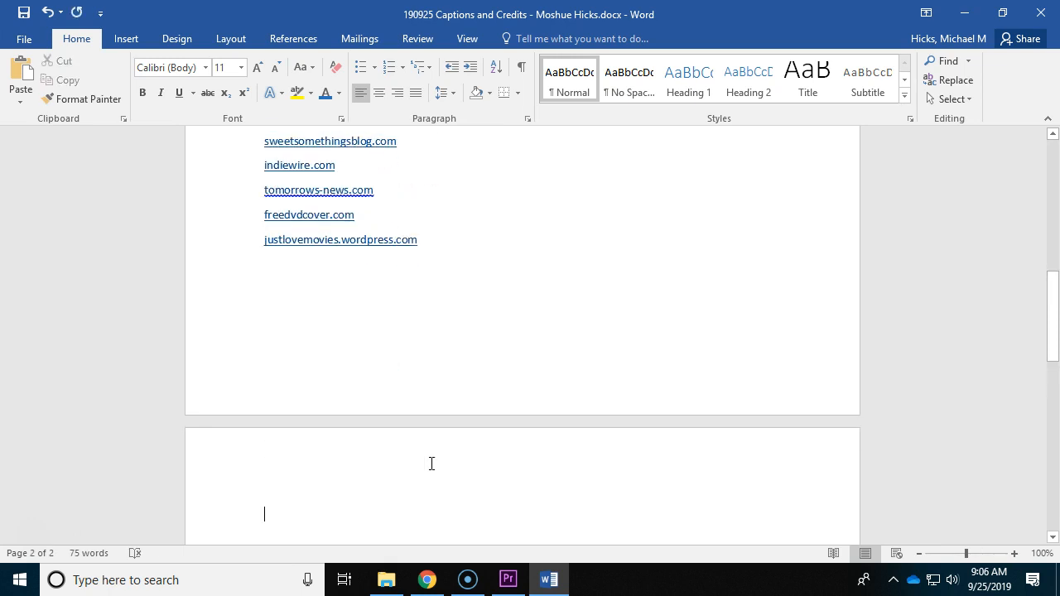
pyautogui.hotkey('ctrl', 'v')
pyautogui.scroll(2, 430, 464)
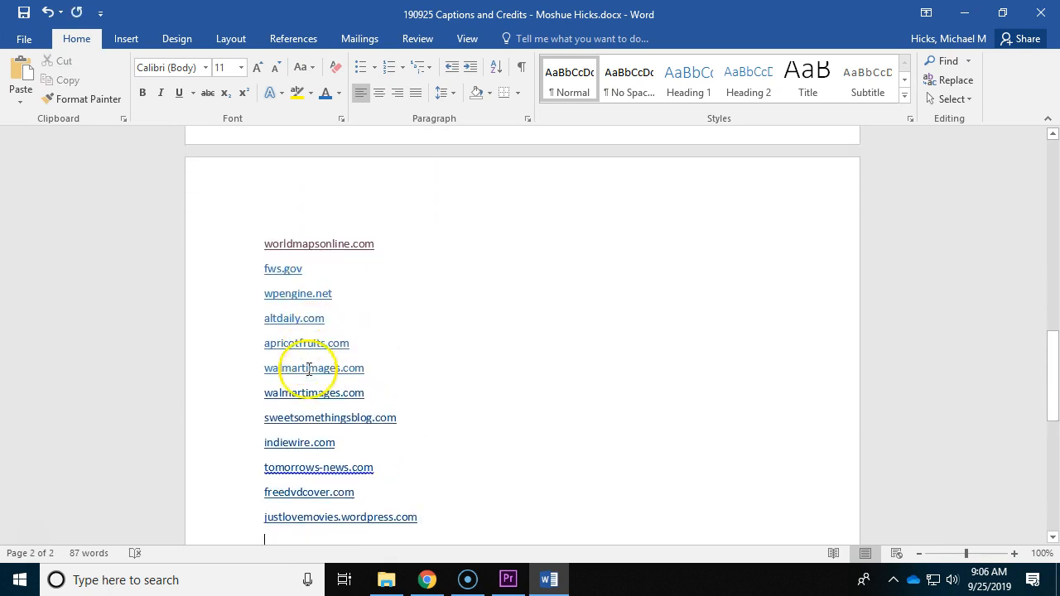
# - Delete the duplicate walmartimages.com line from the list copy on the second page
pyautogui.scroll(-1, 308, 369)
pyautogui.moveTo(256, 303); pyautogui.dragTo(386, 301)
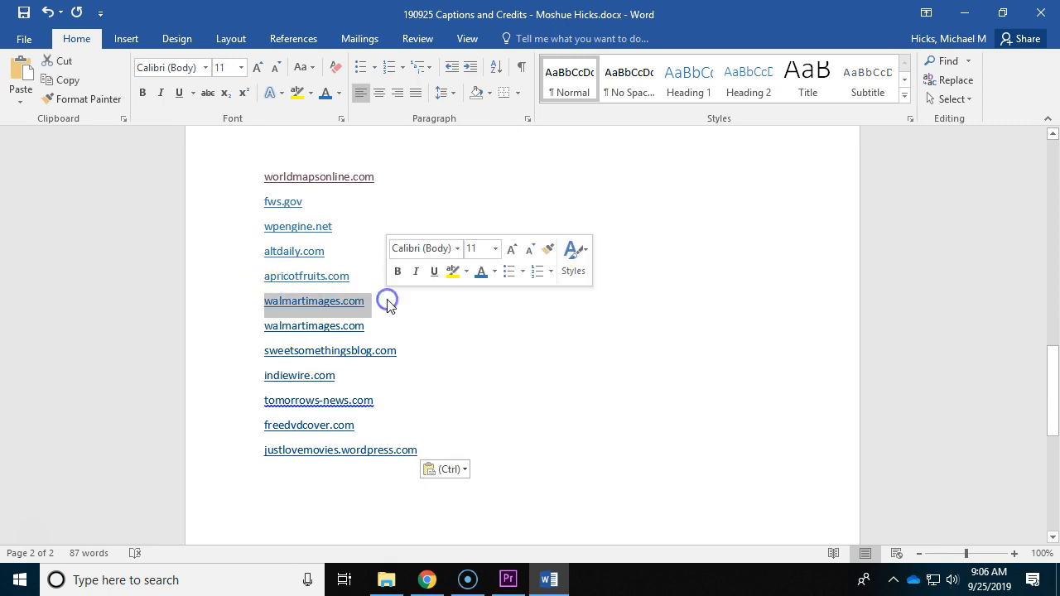
pyautogui.press('Delete')
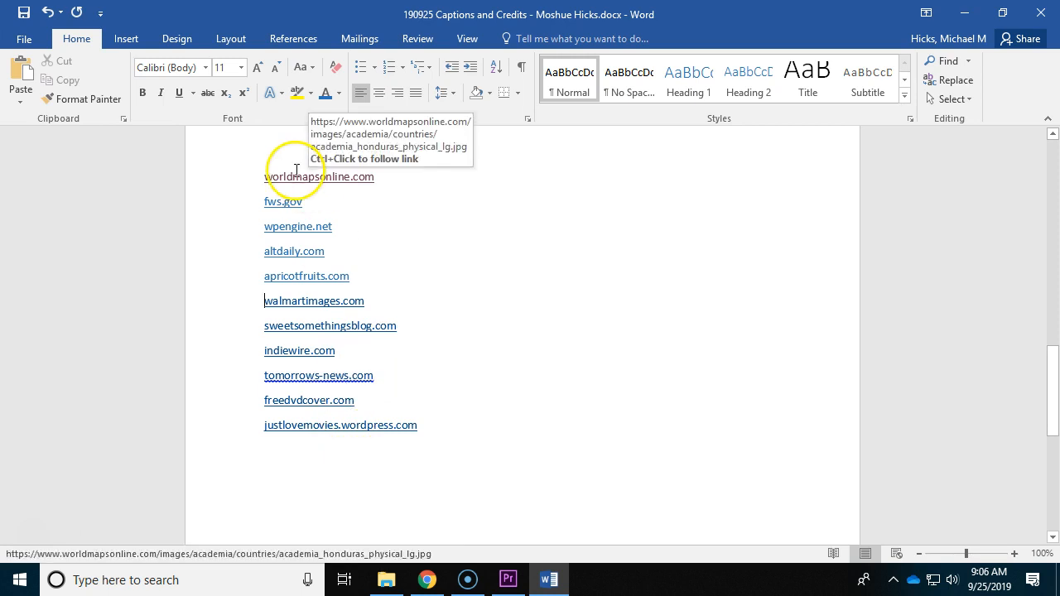
# - Compare the original list with the copy, and select the whole list on the second page from worldmapsonline.com to justlovemovies.wordpress.com
pyautogui.scroll(5, 499, 362)
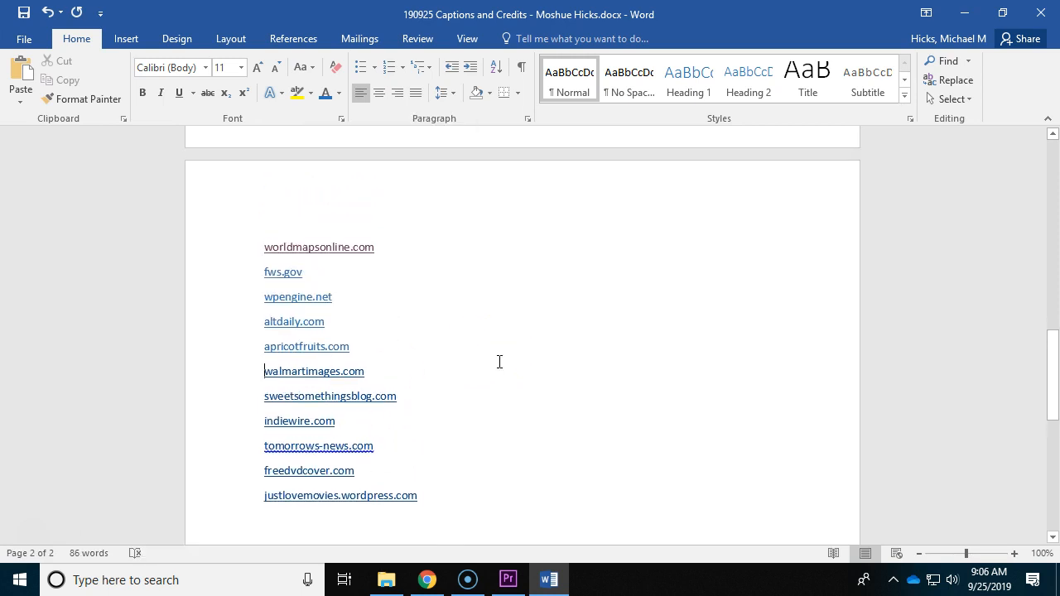
pyautogui.scroll(3, 470, 354)
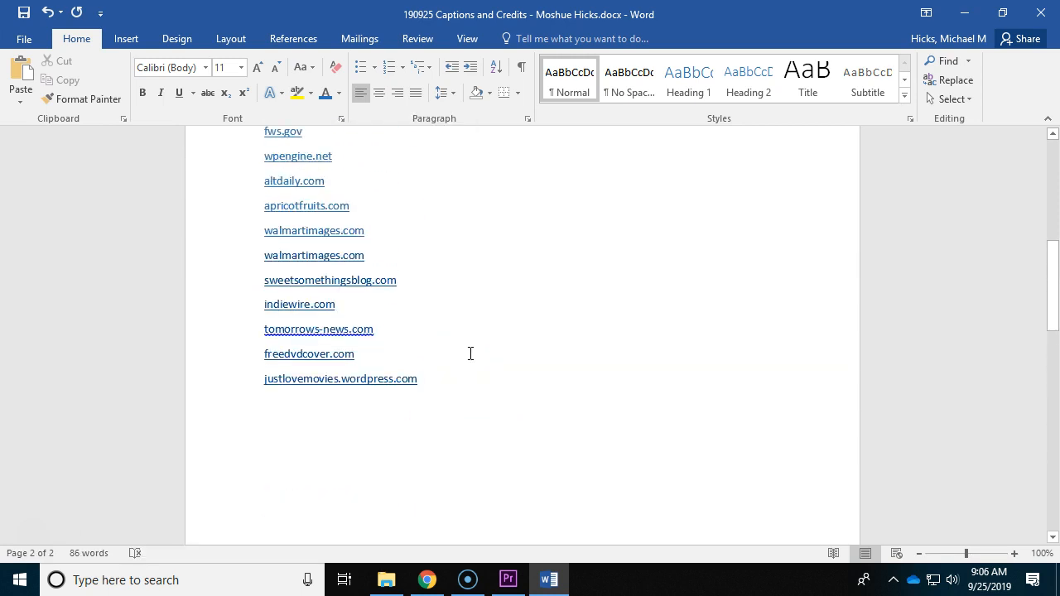
pyautogui.click(291, 266)
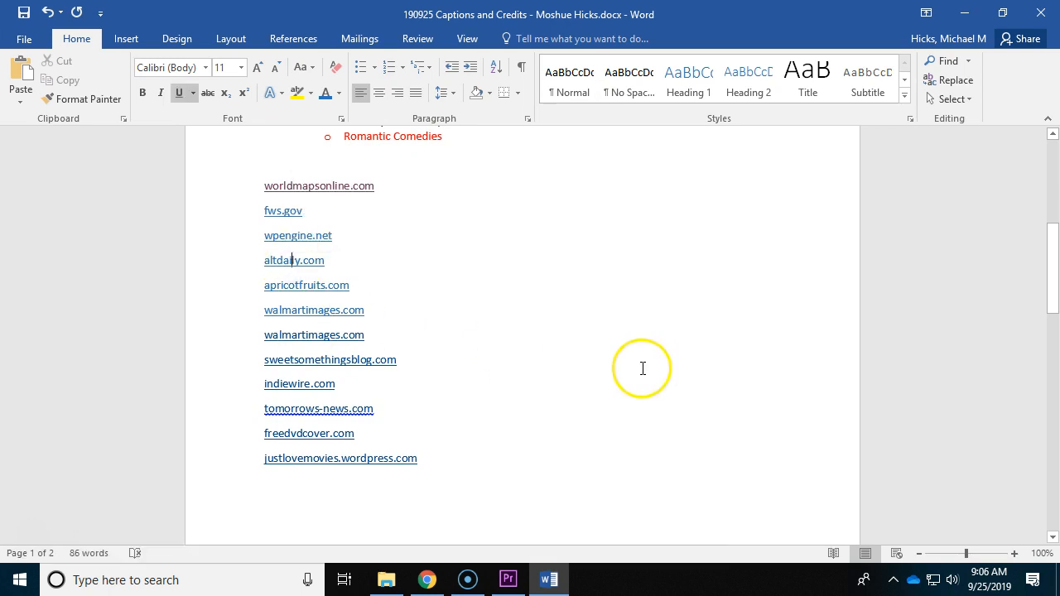
pyautogui.scroll(-7, 588, 379)
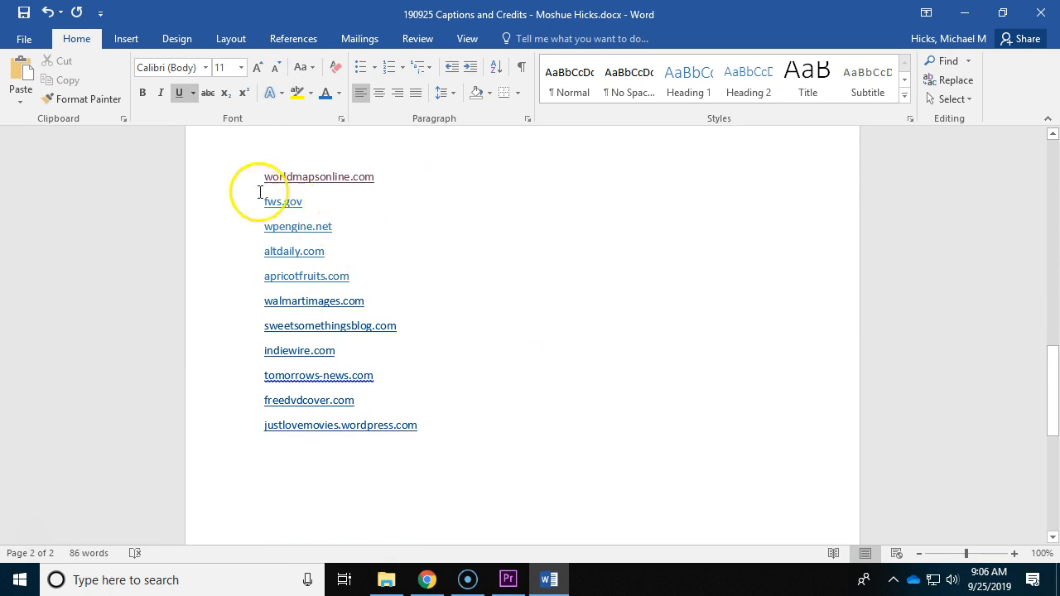
pyautogui.moveTo(264, 174); pyautogui.dragTo(463, 421)
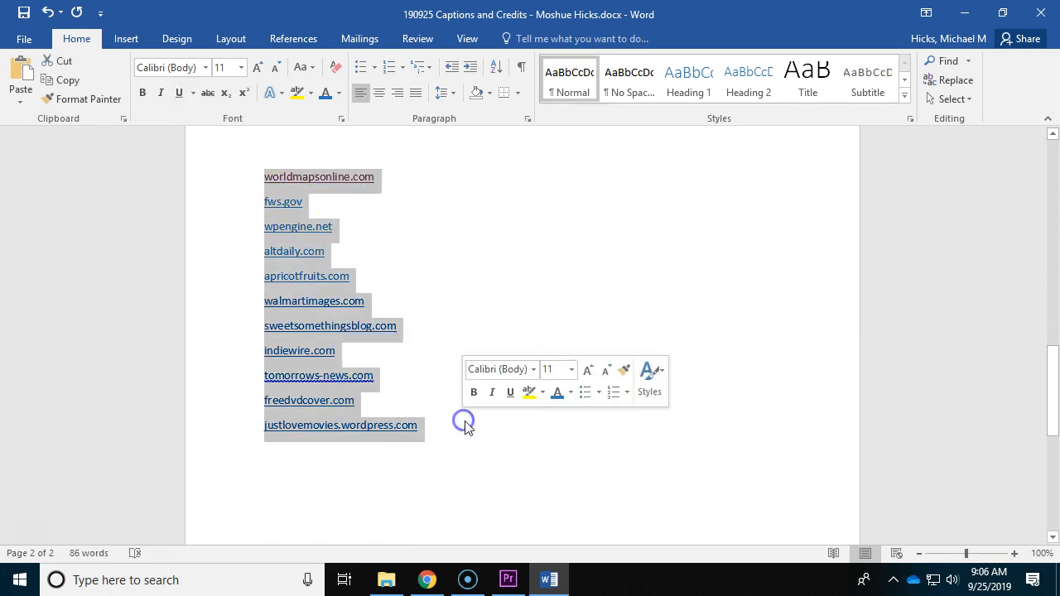